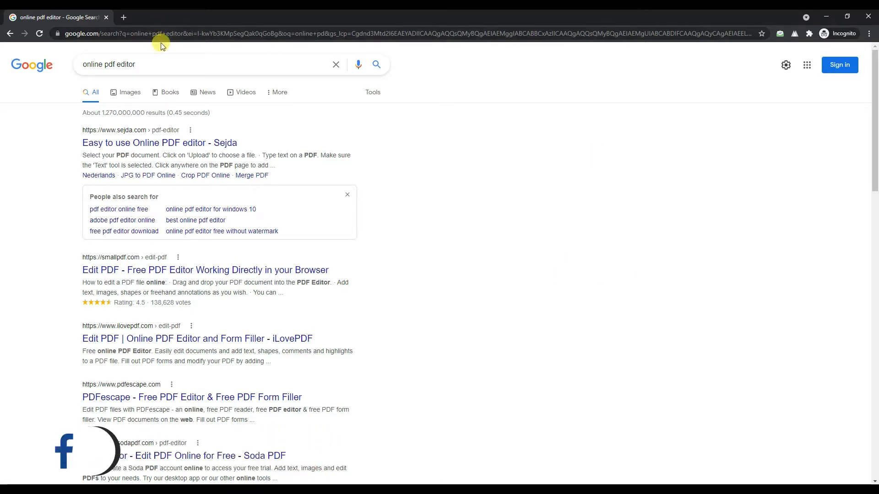
Open the Sejda online PDF editor from the search results in a separate browser tab and switch to it.
left_click(150, 66)
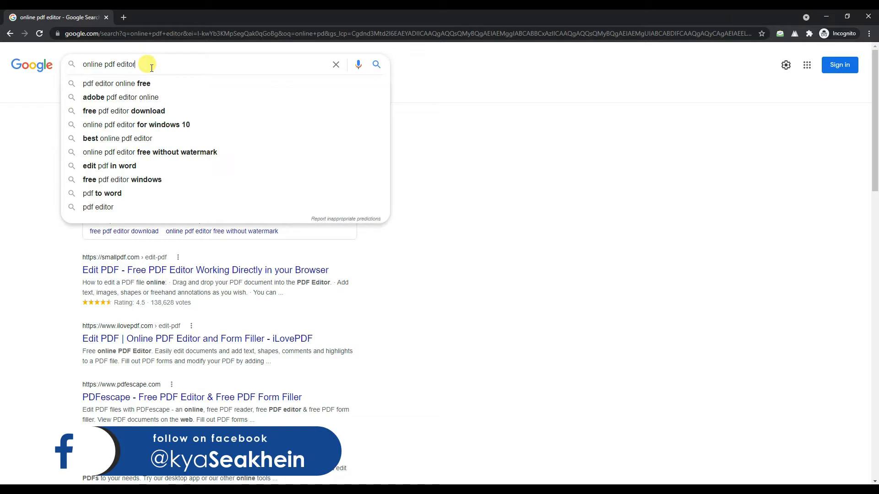
left_click(500, 178)
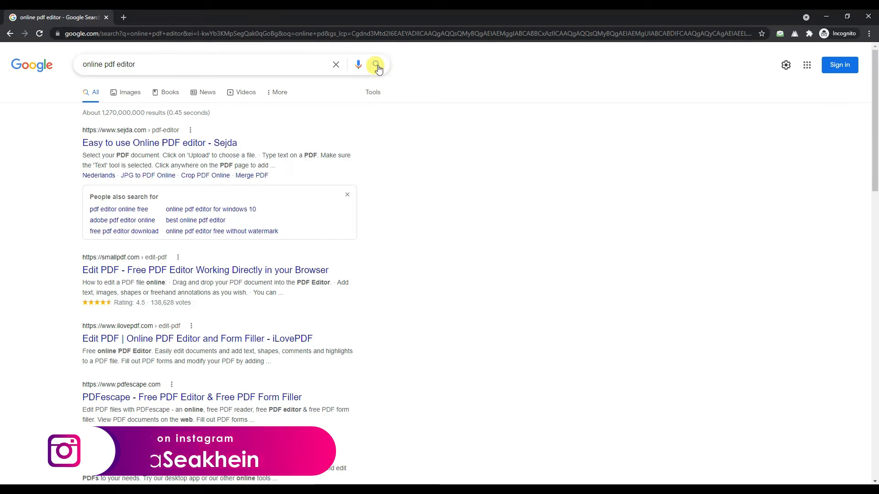
right_click(164, 146)
left_click(181, 151)
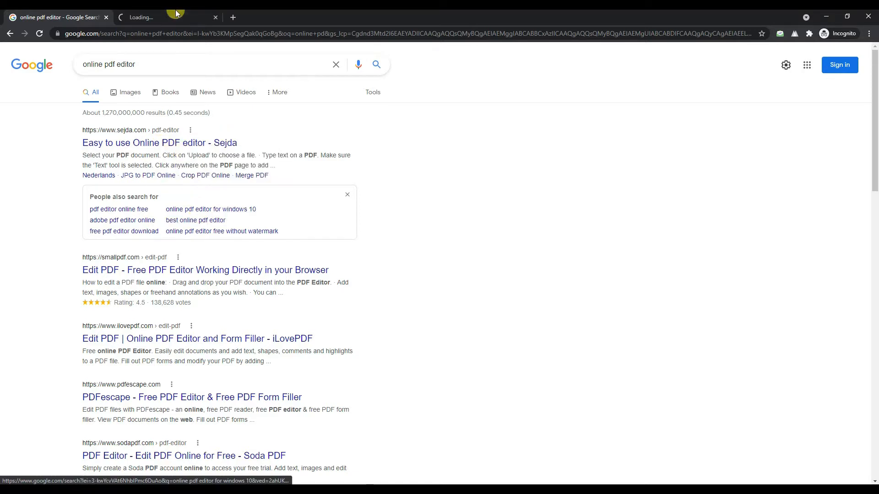
left_click(155, 15)
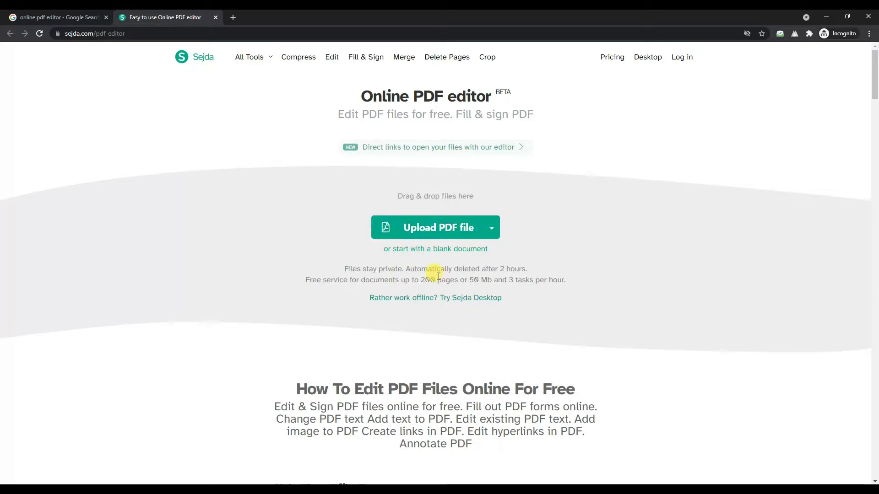
Upload the CV PDF file from the Audio folder into the Sejda editor.
left_click(436, 228)
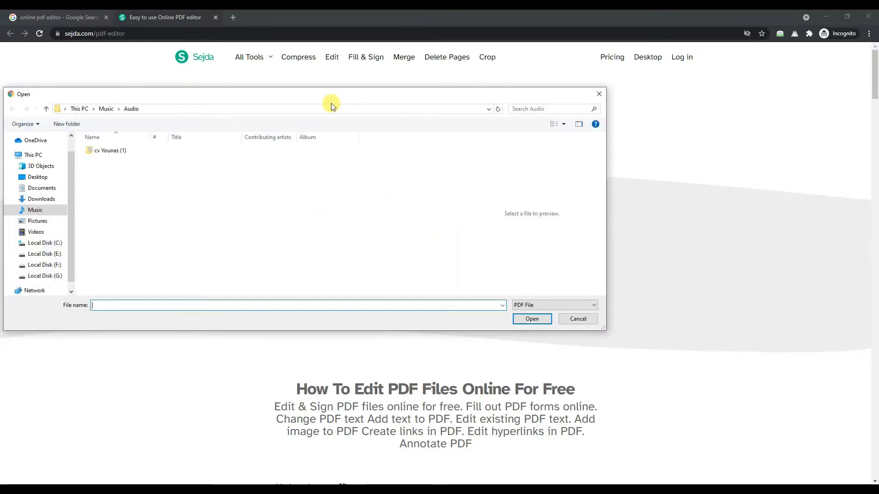
left_click_drag(329, 97, 398, 140)
left_click(387, 262)
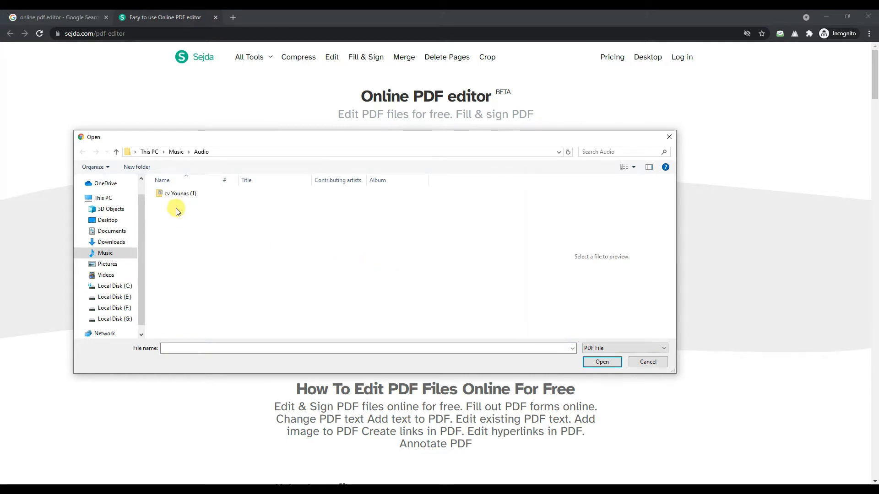
left_click(182, 194)
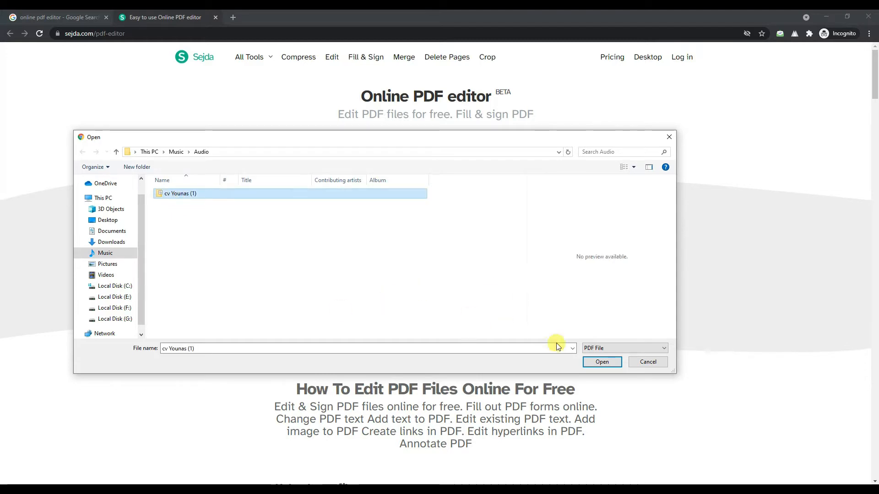
left_click(601, 362)
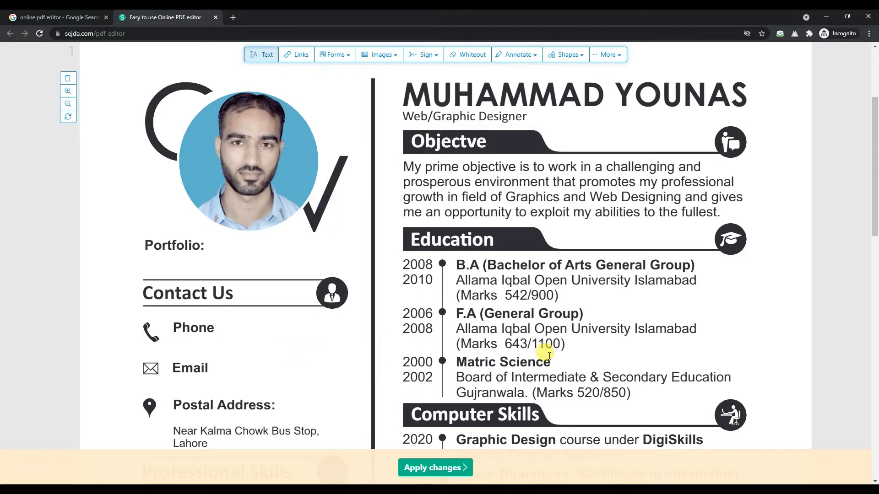
Open the first line of the objective paragraph for text editing and retype its opening word "My".
scroll(421, 333, "up", 4)
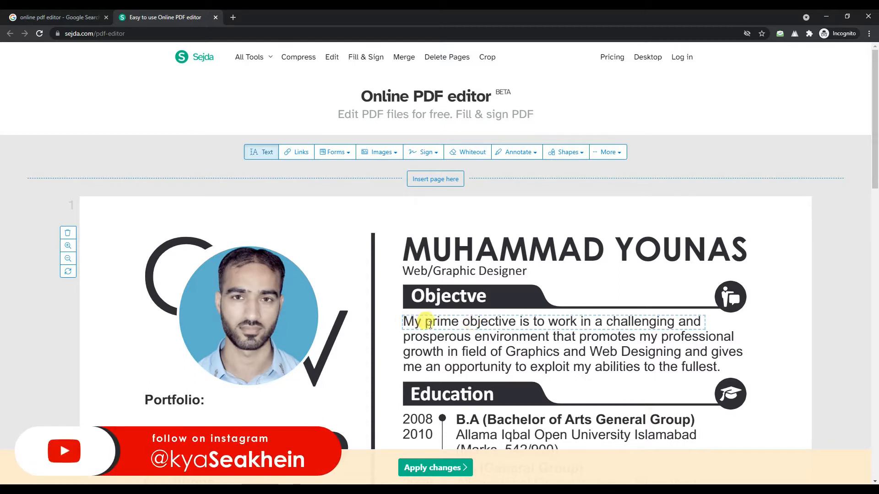
left_click(254, 156)
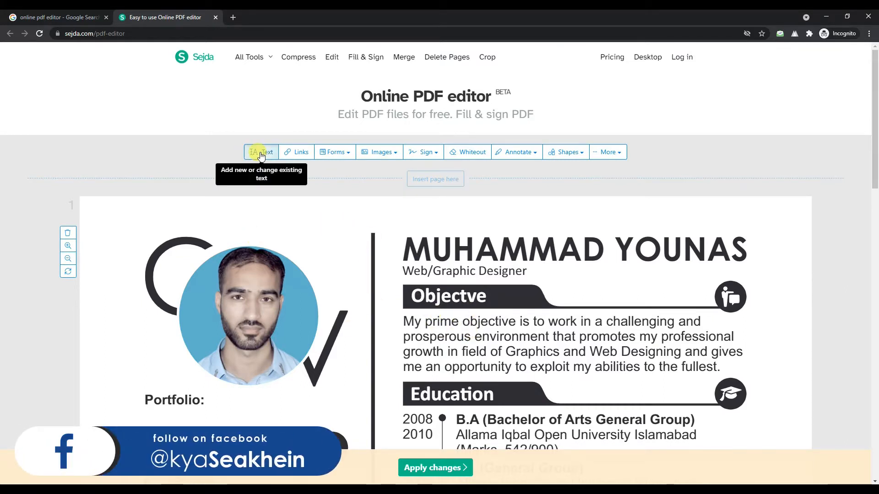
left_click(425, 324)
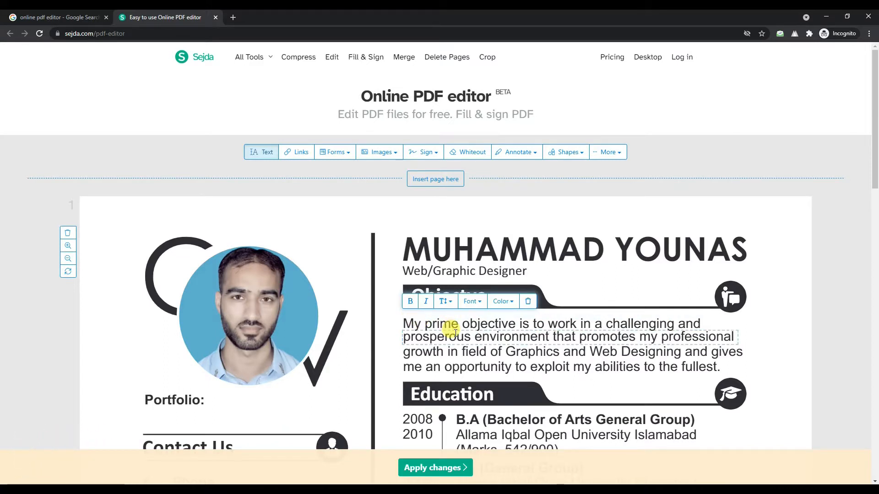
key("Delete")
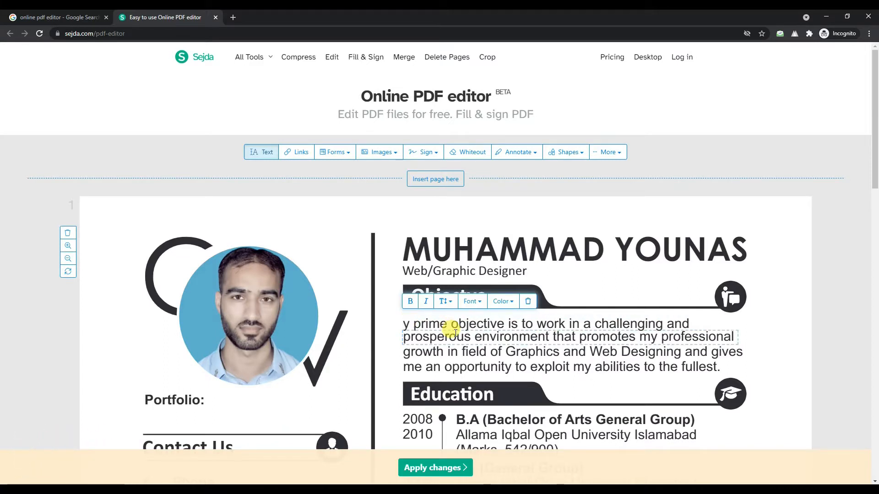
key("Delete")
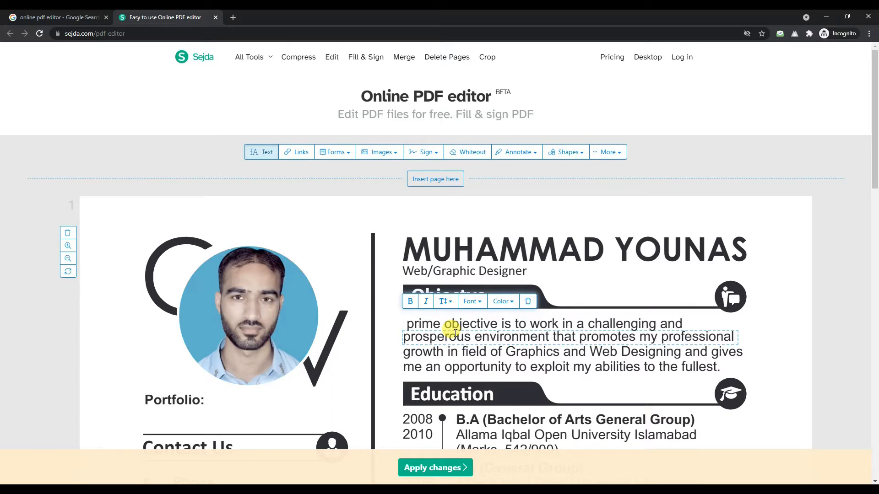
type("M ")
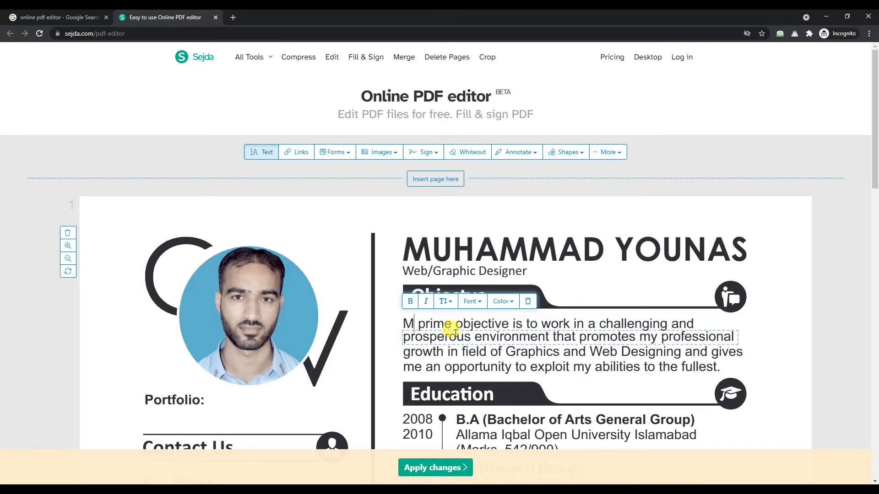
type("y")
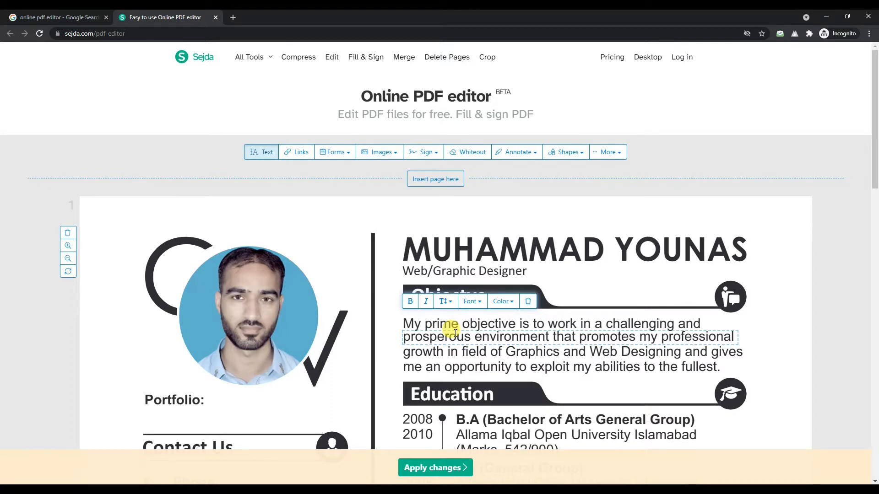
Capitalize the words in the objective's first line so it begins "My Prime Objective".
key("Right")
key("Delete")
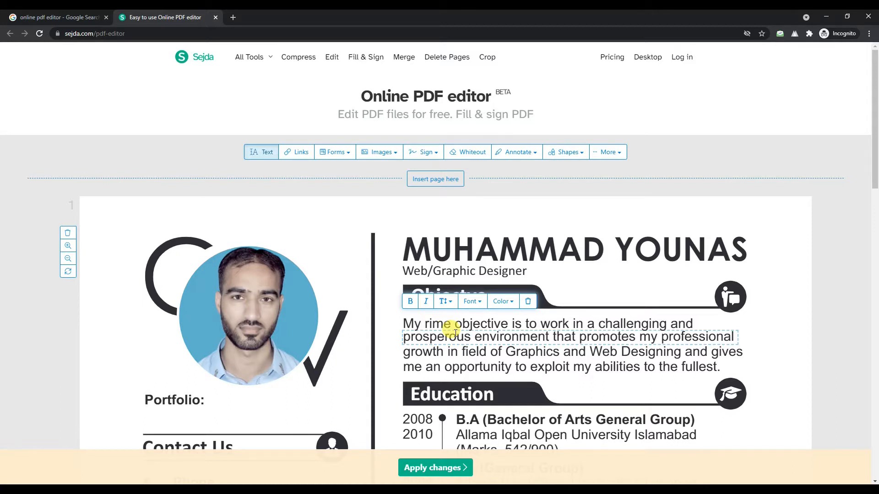
type("P")
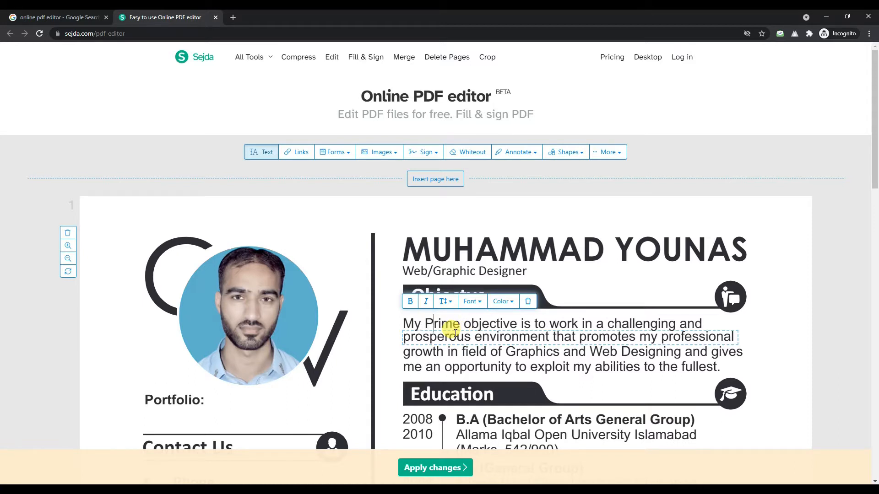
left_click_drag(471, 324, 464, 323)
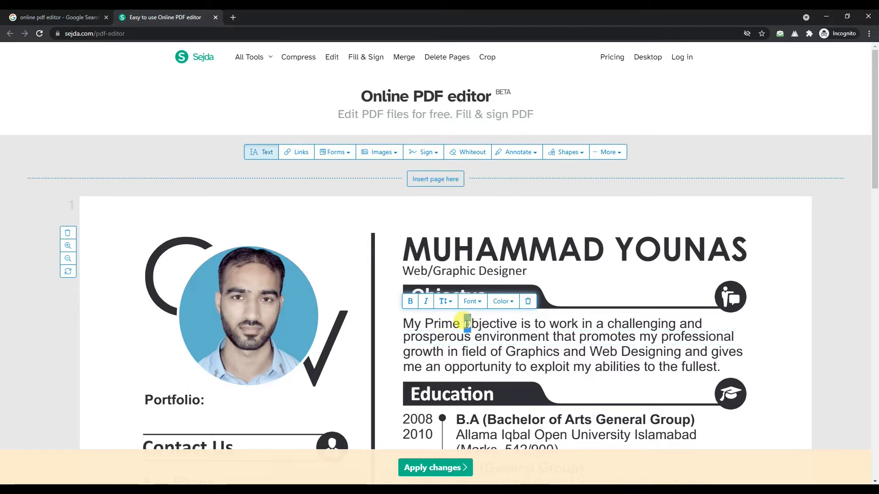
type("O")
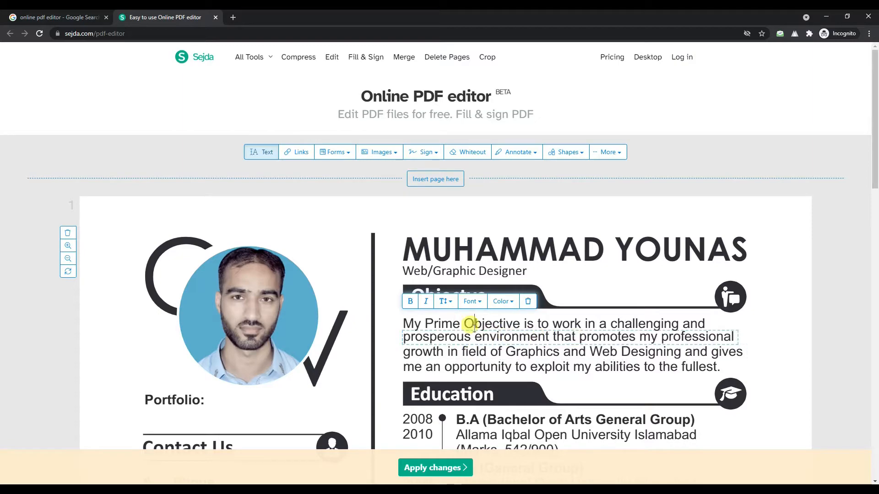
Place a single-line text form field above the large name heading and check its colour and field name settings.
scroll(565, 380, "down", 12)
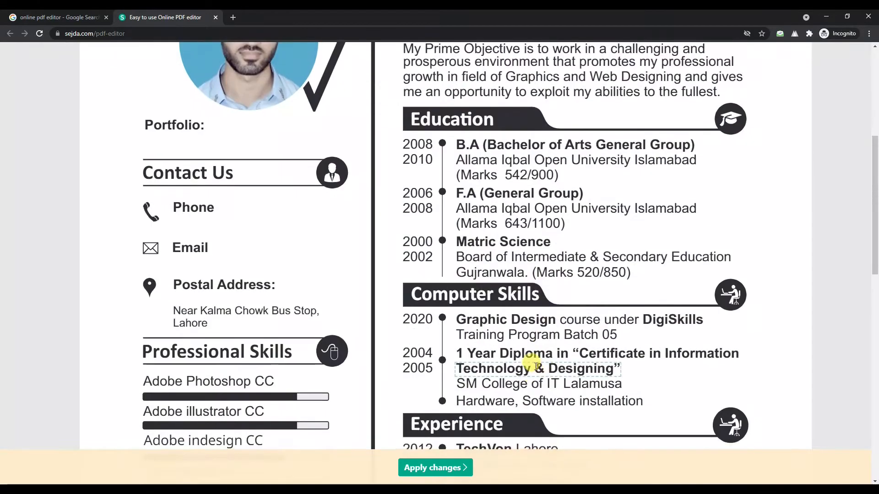
scroll(526, 329, "down", 5)
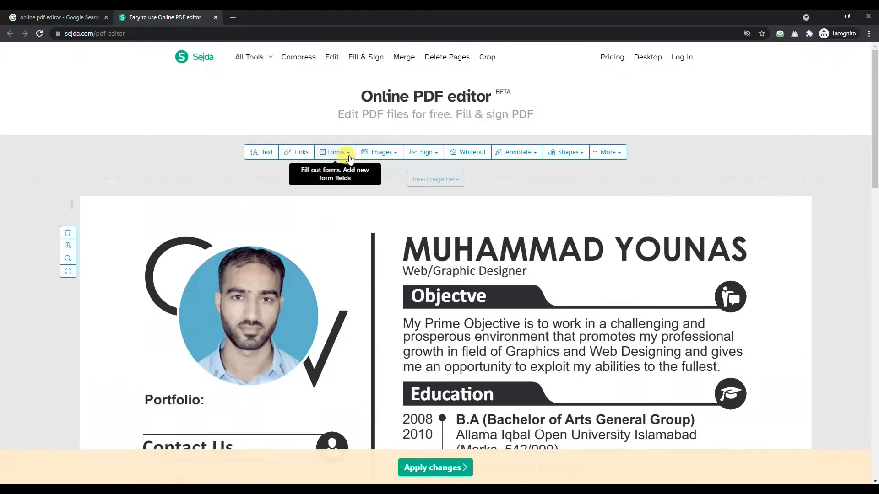
left_click(347, 154)
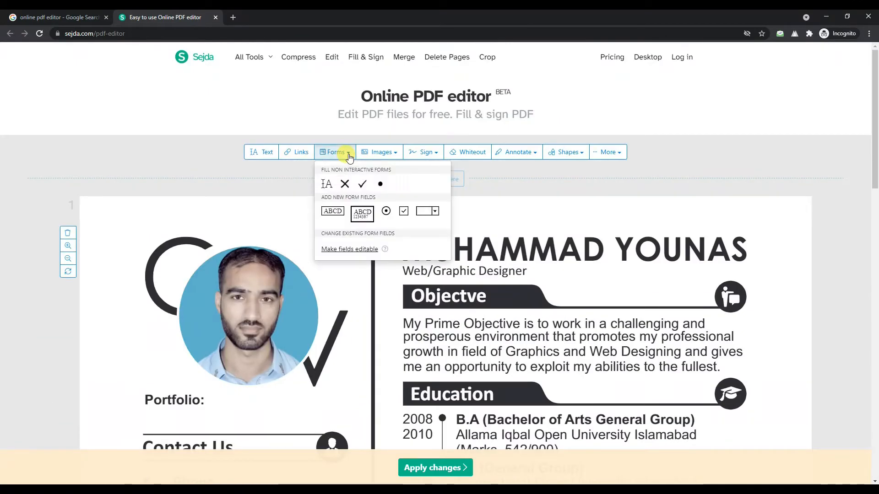
left_click(332, 213)
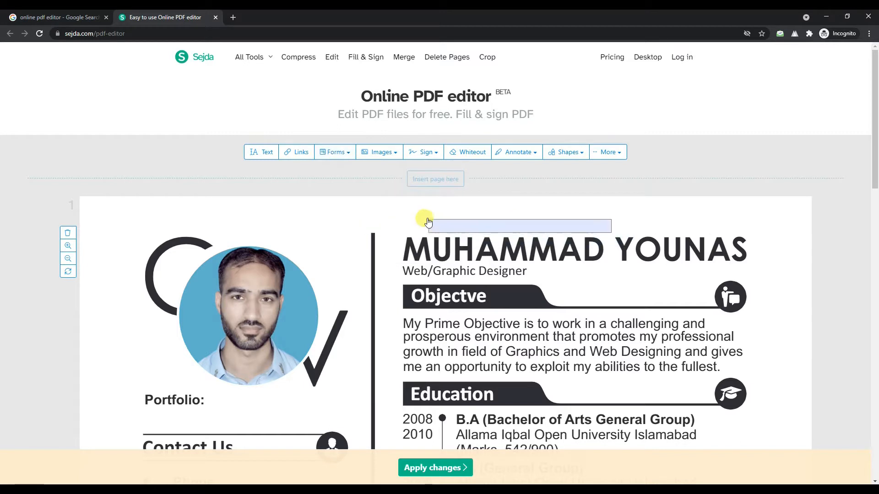
left_click(406, 216)
left_click(408, 215)
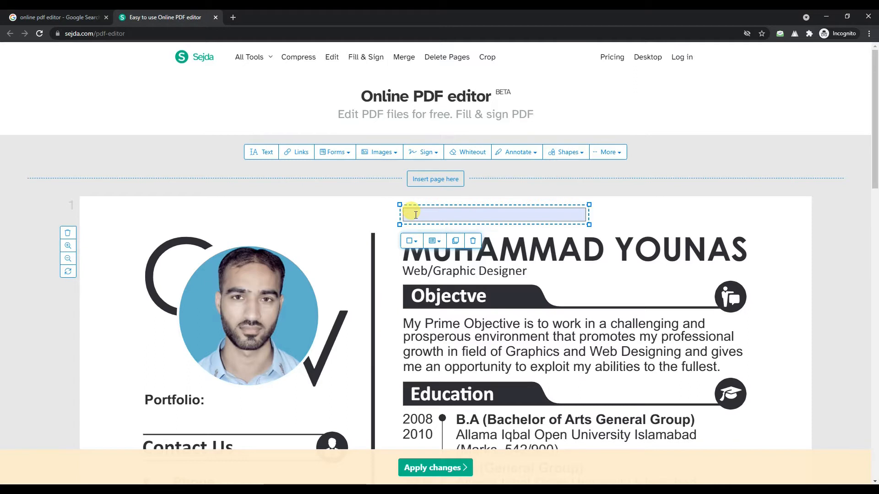
left_click(416, 215)
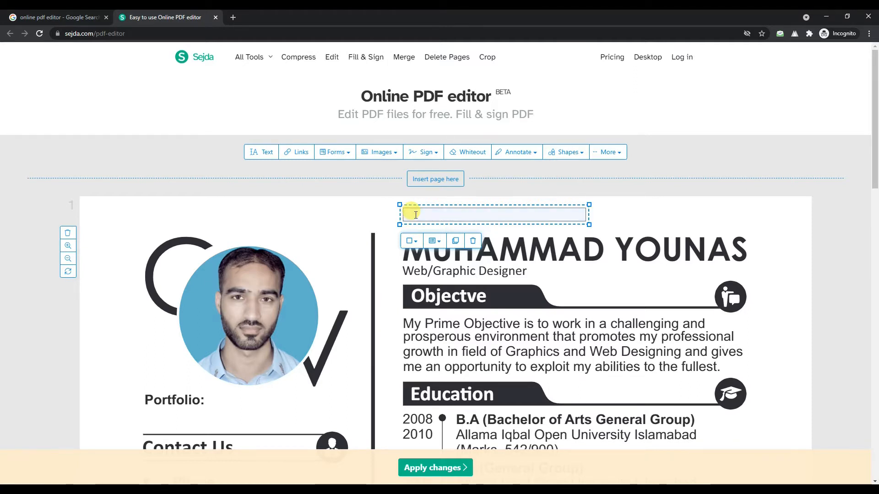
left_click(415, 243)
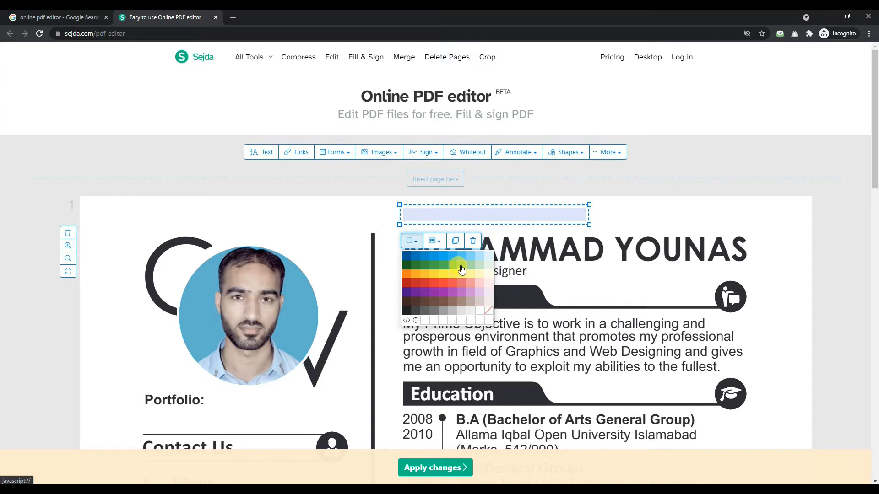
left_click(439, 242)
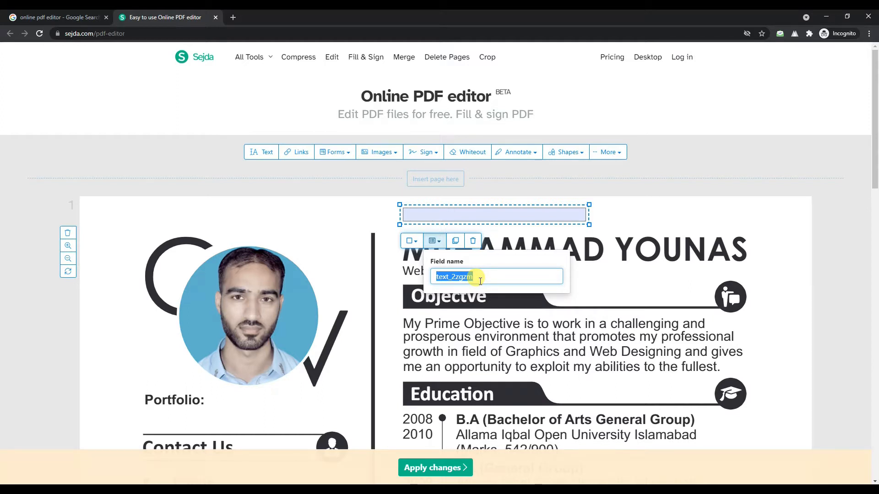
Duplicate the text form field beside the original, then delete both the copy and the original field.
left_click(455, 241)
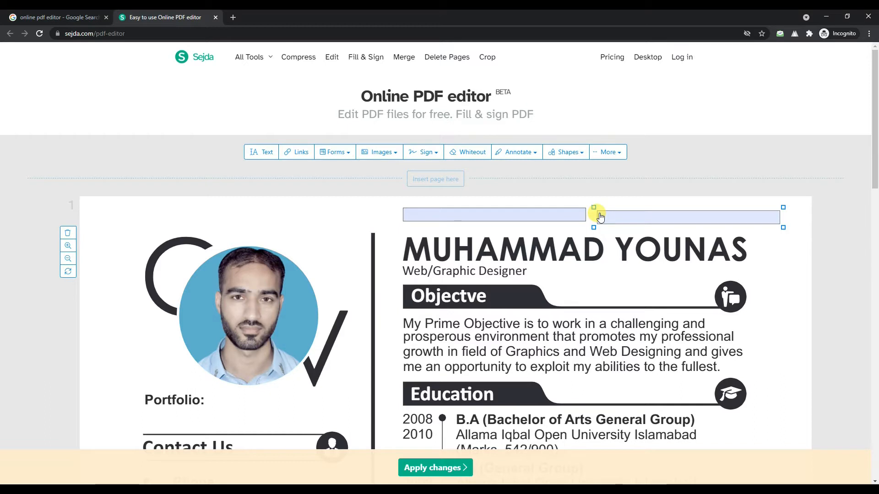
left_click(600, 217)
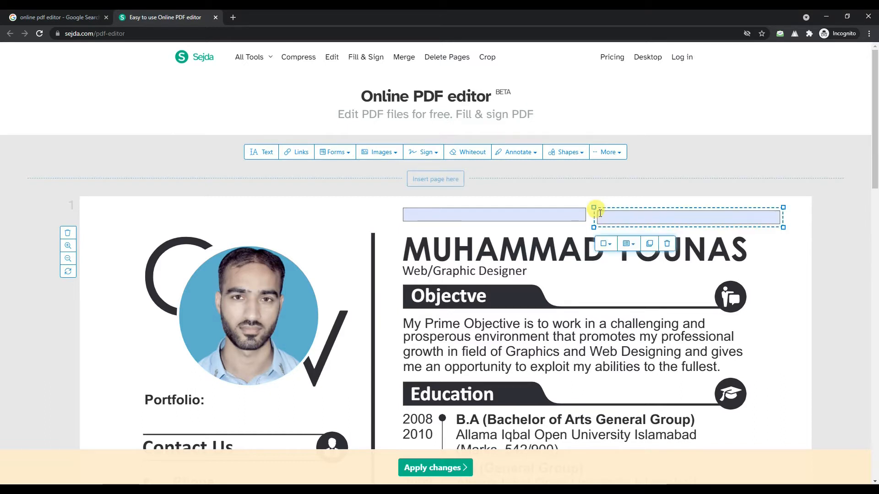
left_click(667, 244)
left_click(535, 212)
left_click(538, 212)
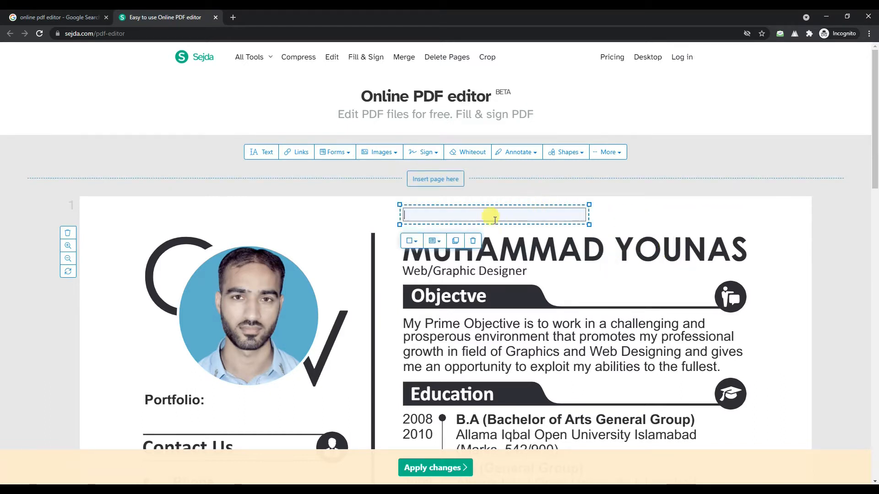
left_click(382, 176)
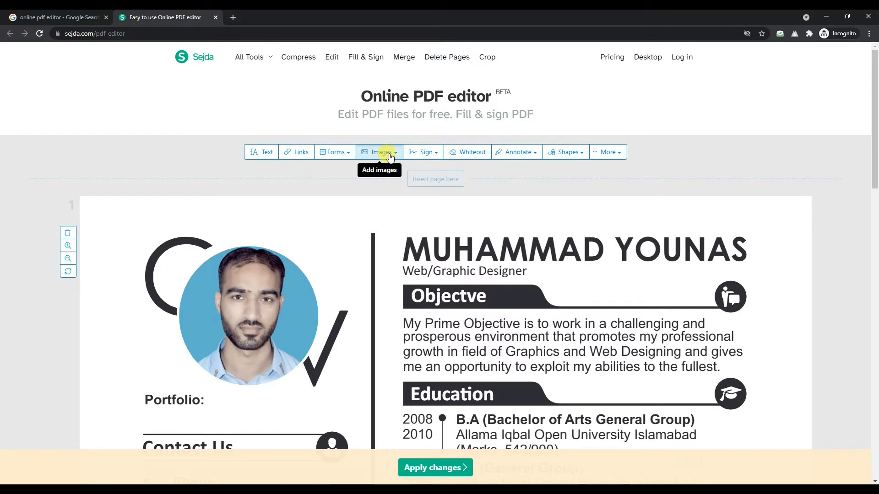
Insert the white Toyota Corolla picture from the Downloads folder as a new image on the CV page.
left_click(382, 153)
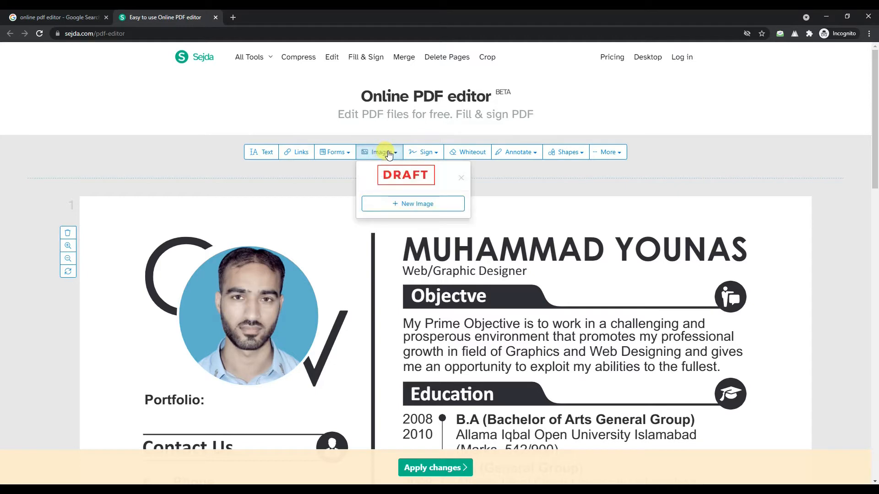
left_click(410, 209)
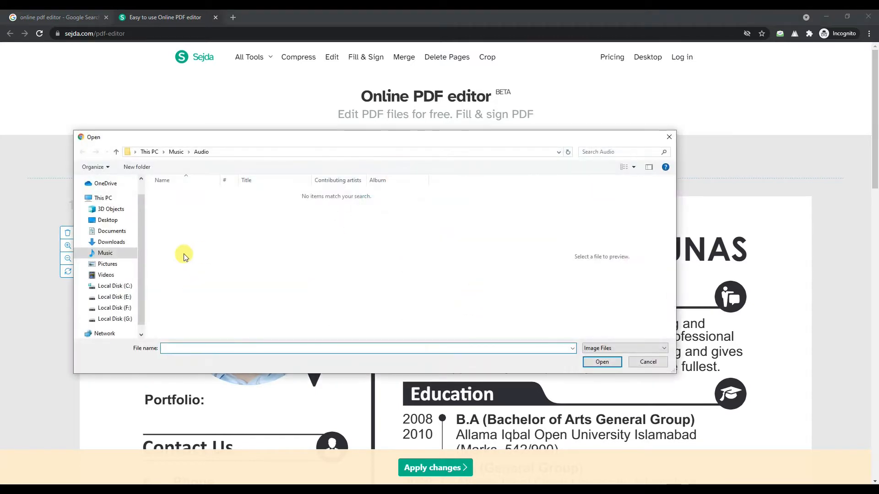
left_click(108, 264)
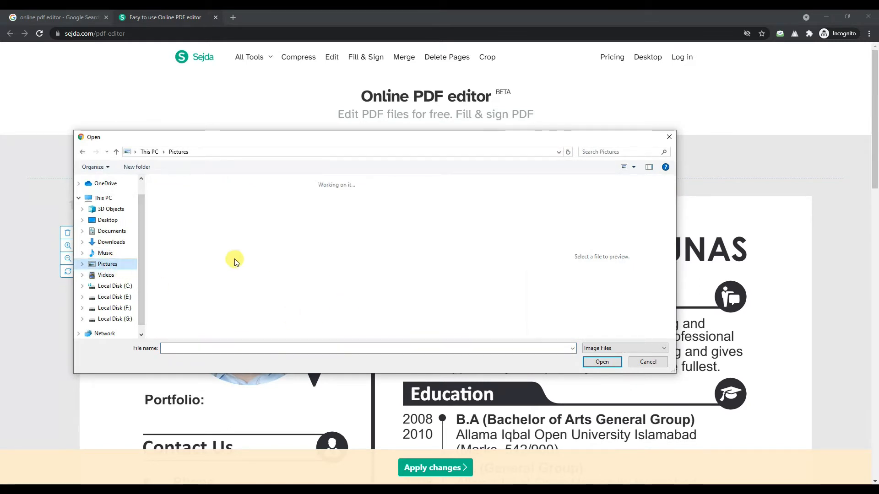
left_click(112, 241)
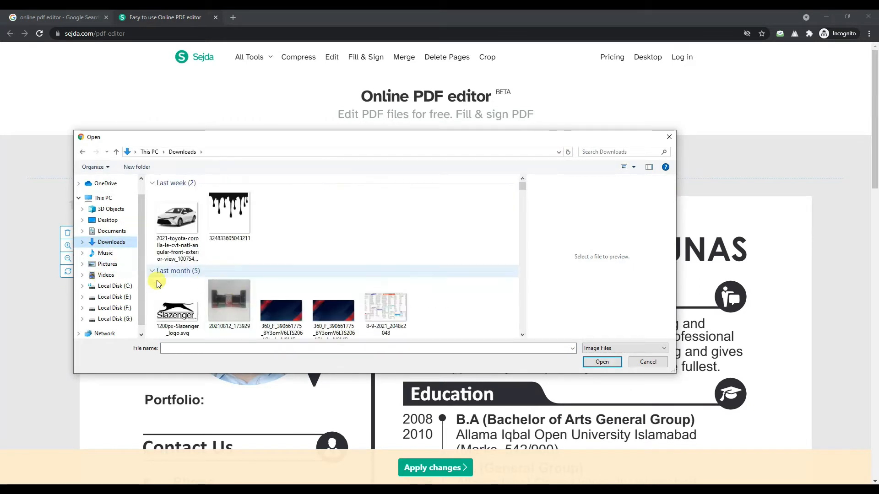
left_click(181, 287)
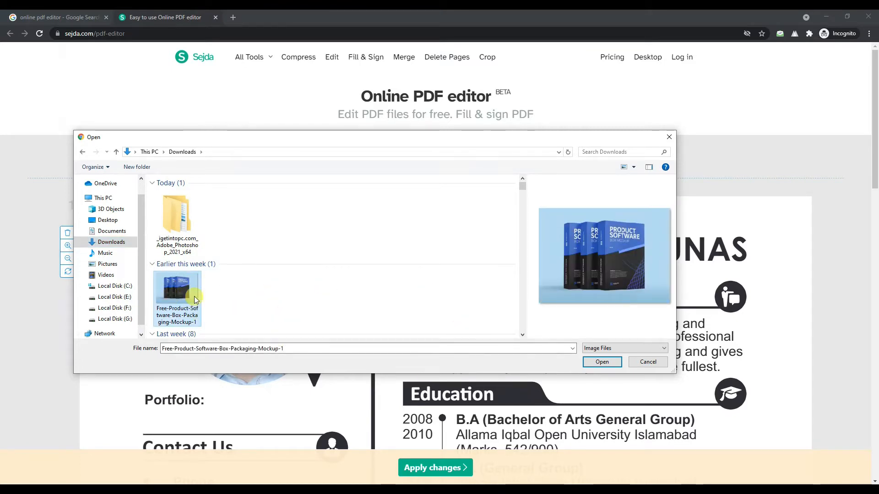
scroll(523, 328, "down", 3)
left_click(485, 220)
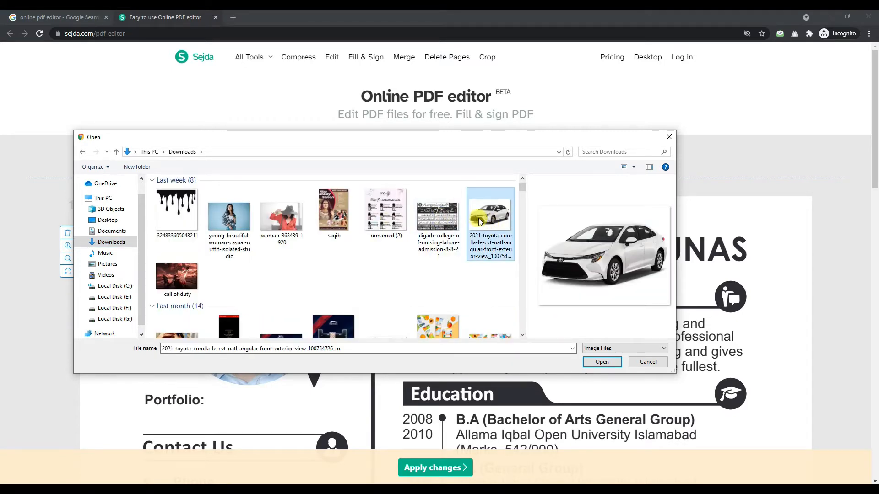
left_click(600, 363)
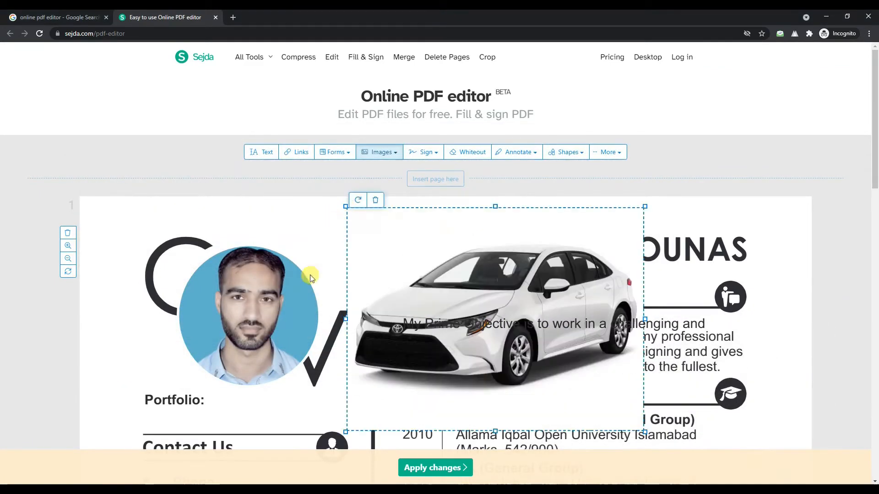
Shrink the car image to a small thumbnail and move it just above and right of the profile photo.
left_click_drag(644, 207, 419, 364)
left_click_drag(380, 393, 329, 232)
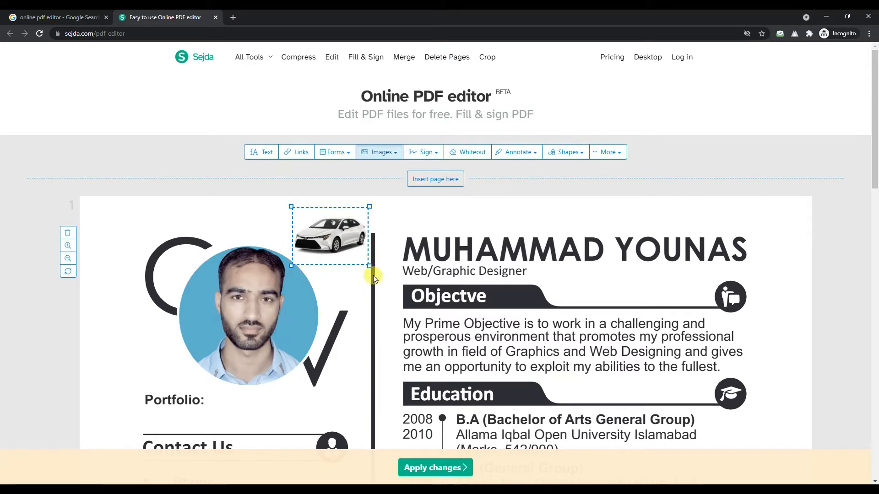
mouse_move(346, 247)
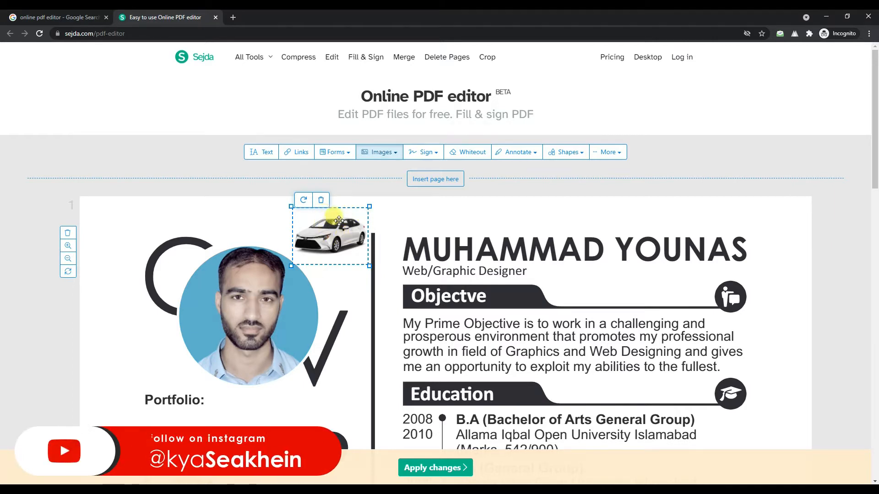
Remove the car picture from the saved images list and delete it from the page.
left_click(396, 156)
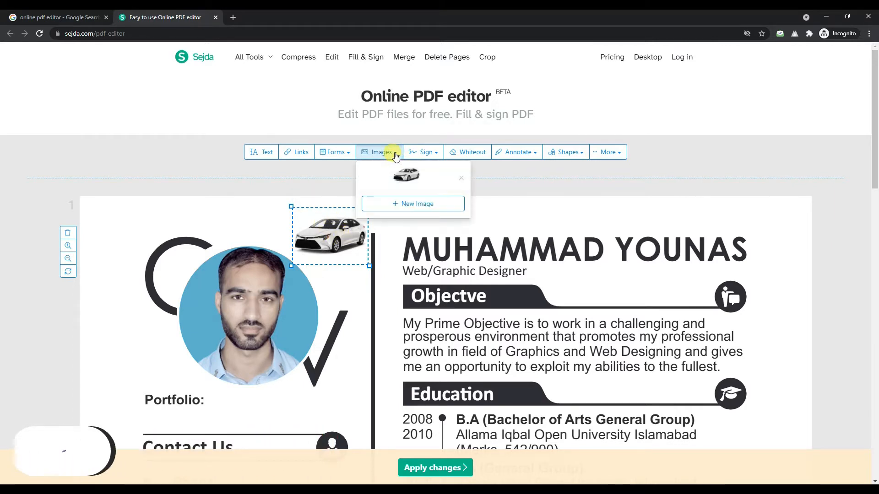
left_click(461, 179)
left_click(410, 221)
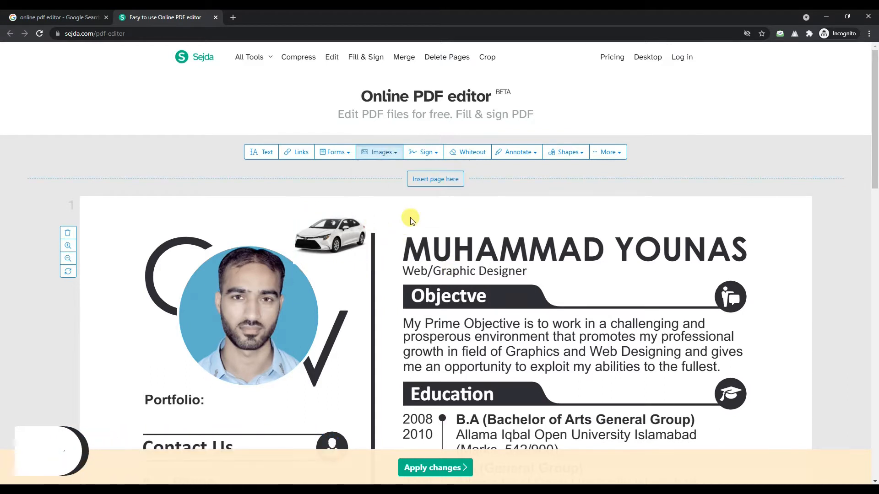
left_click(344, 229)
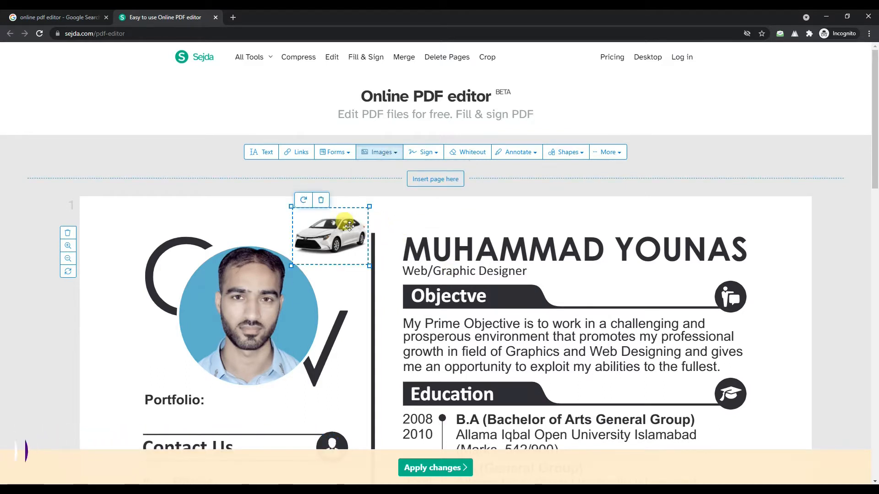
left_click(321, 201)
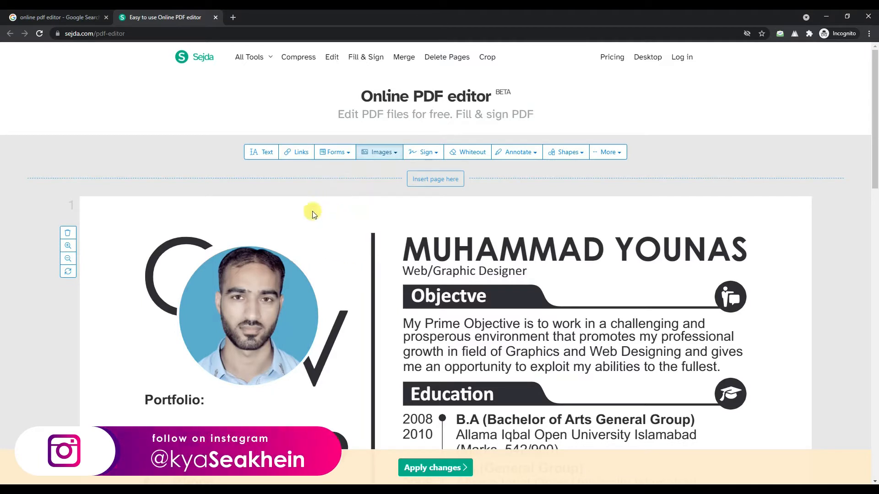
Start a new signature and draw a freehand black scribble instead of using the sample typed name.
left_click(436, 155)
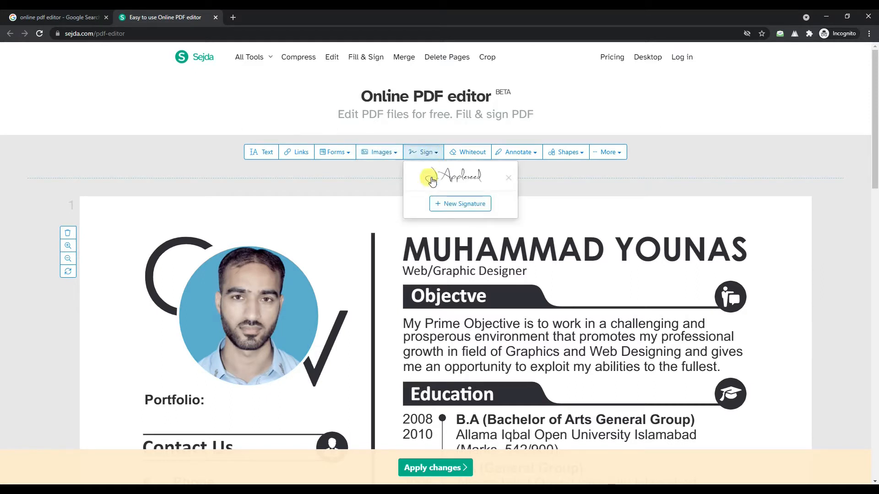
left_click(459, 205)
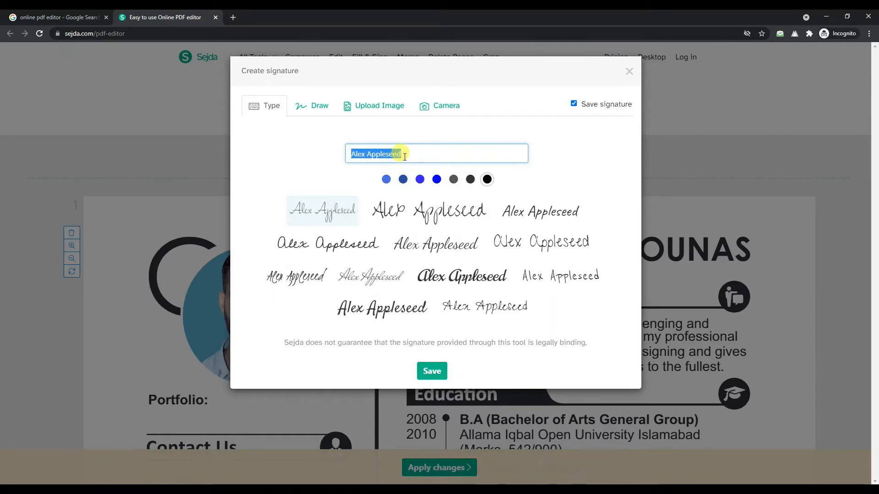
left_click(404, 156)
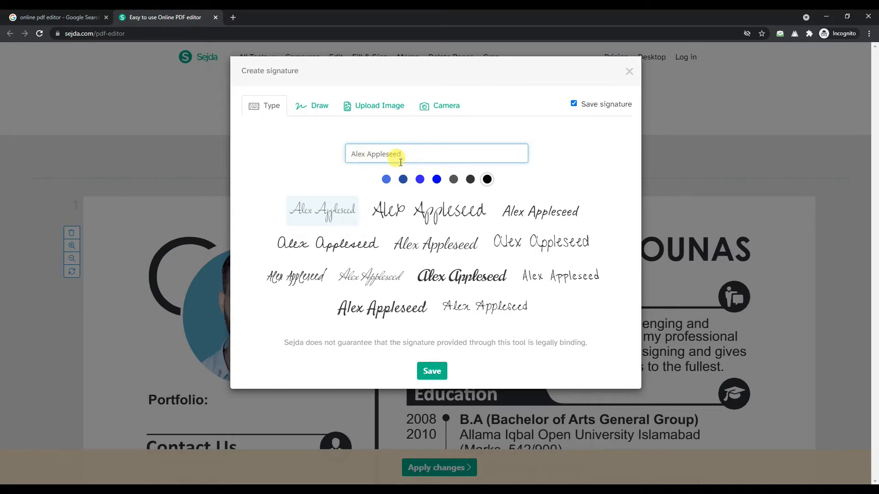
left_click_drag(401, 154, 332, 156)
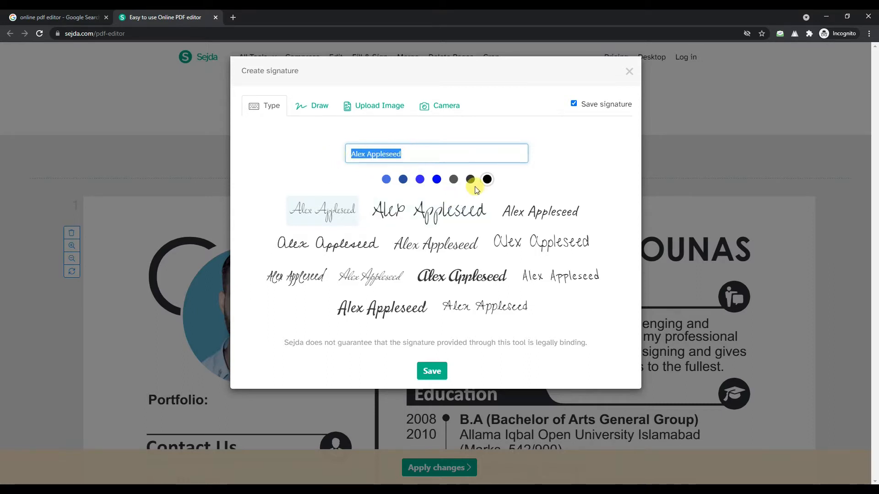
left_click(321, 113)
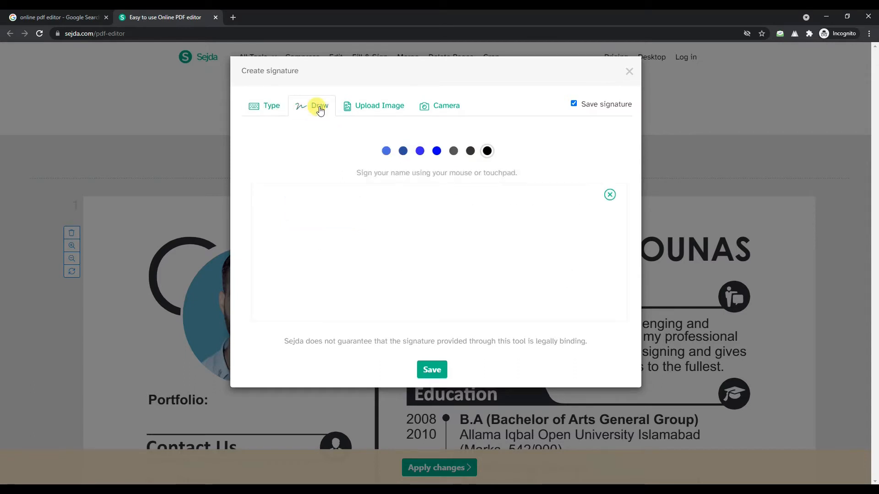
mouse_move(431, 233)
left_mouse_down()
mouse_move(393, 274)
mouse_move(440, 232)
mouse_move(465, 265)
left_mouse_up()
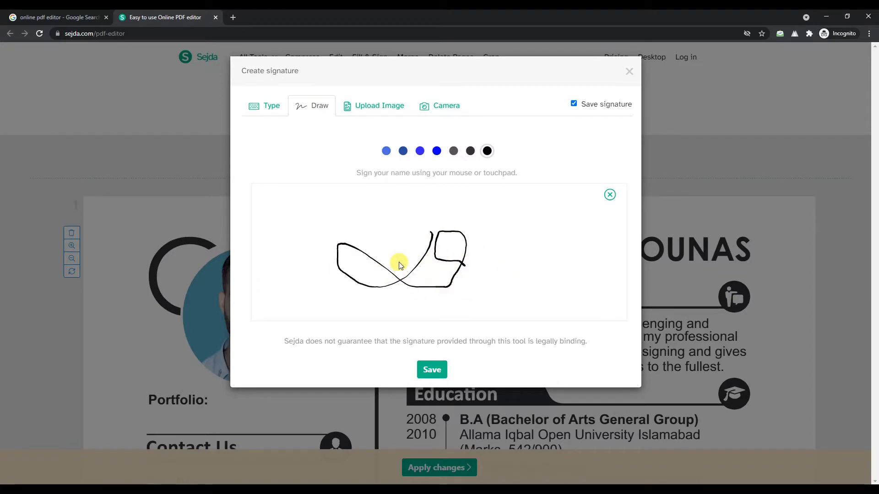
Check the image upload and camera options for creating the signature, cancelling the file selection and dismissing the camera request.
left_click(375, 109)
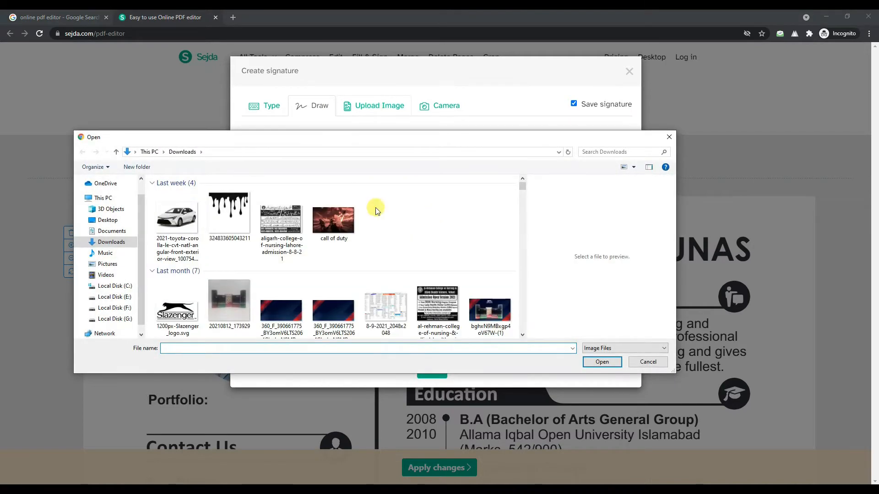
left_click(645, 366)
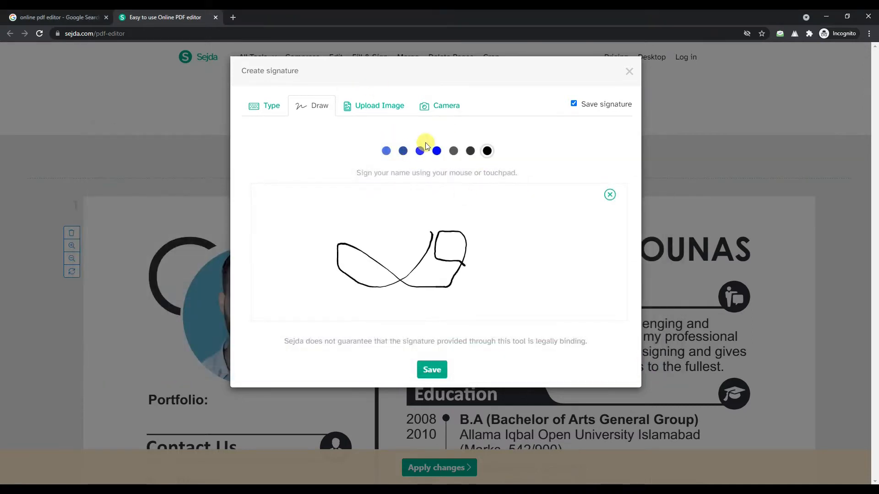
left_click(440, 108)
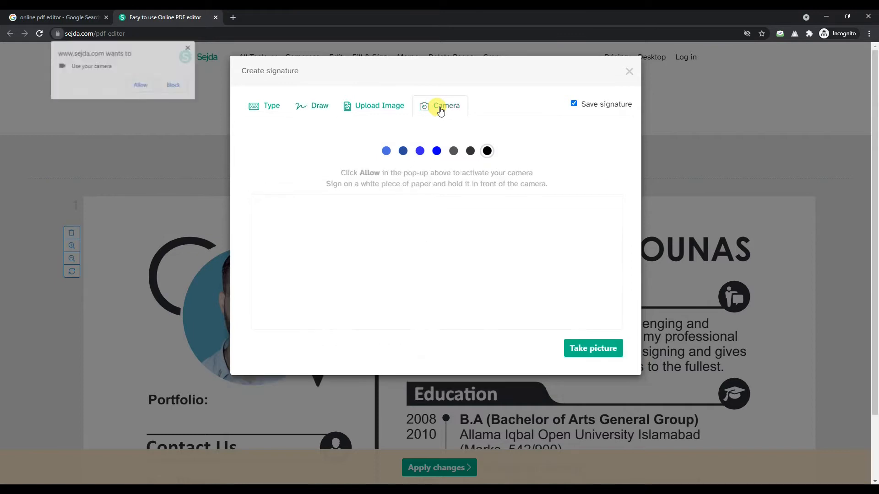
left_click(189, 49)
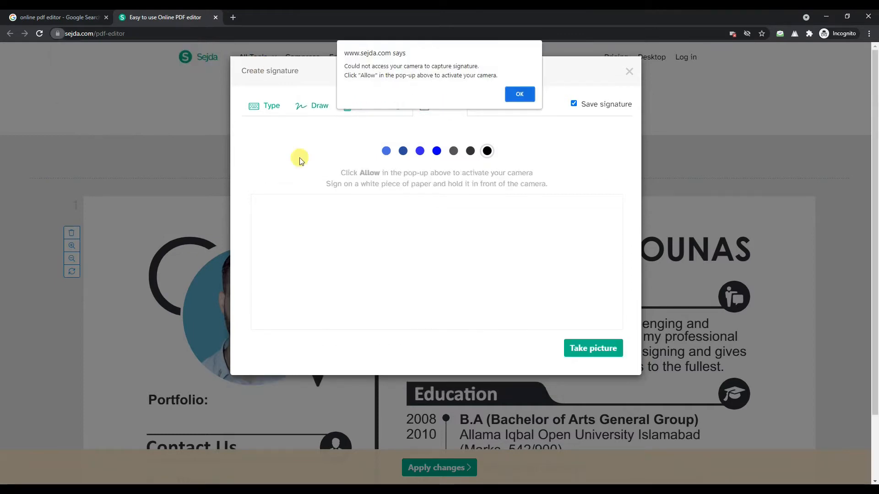
left_click(518, 92)
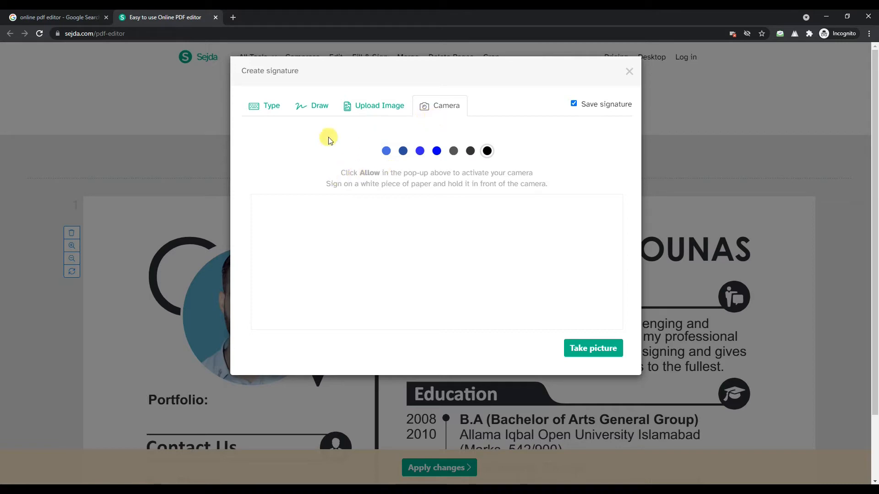
Go back to the typed signature styles and close the signature dialog without saving.
left_click(308, 107)
left_click(264, 110)
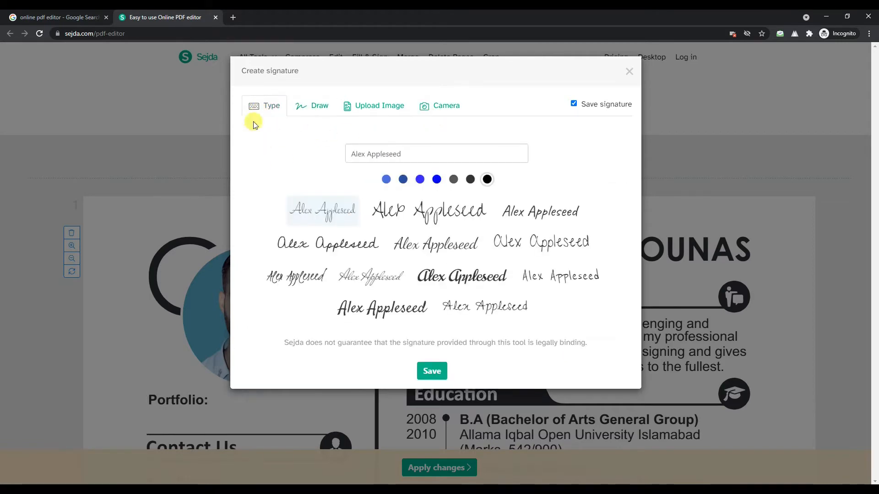
left_click(629, 74)
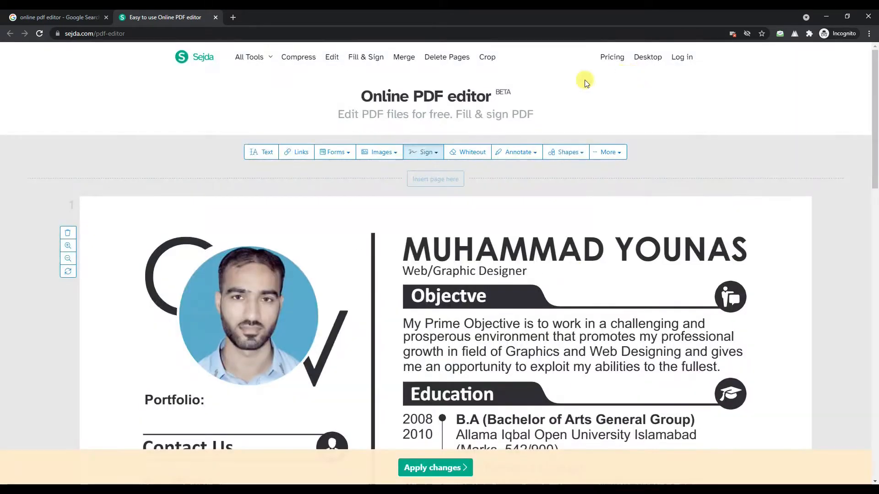
Draw a whiteout rectangle above the large name heading, check its border thickness and colour options, and fill it with purple.
left_click(473, 156)
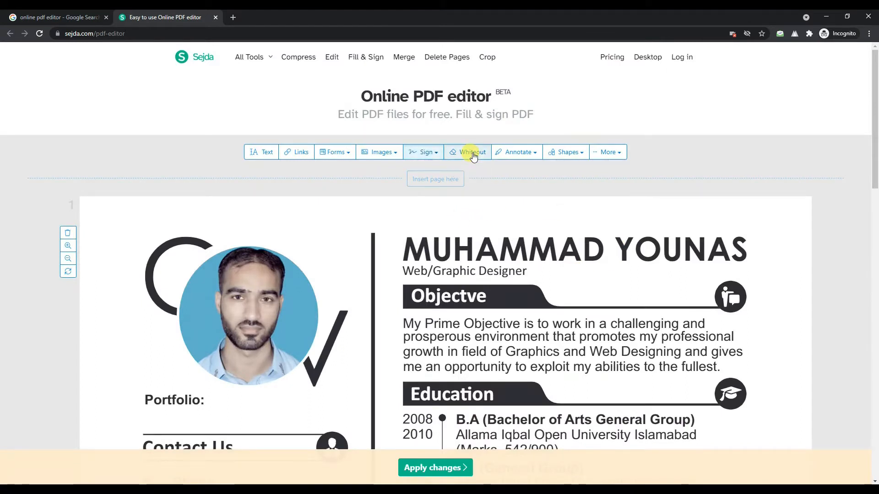
left_click_drag(402, 205, 564, 231)
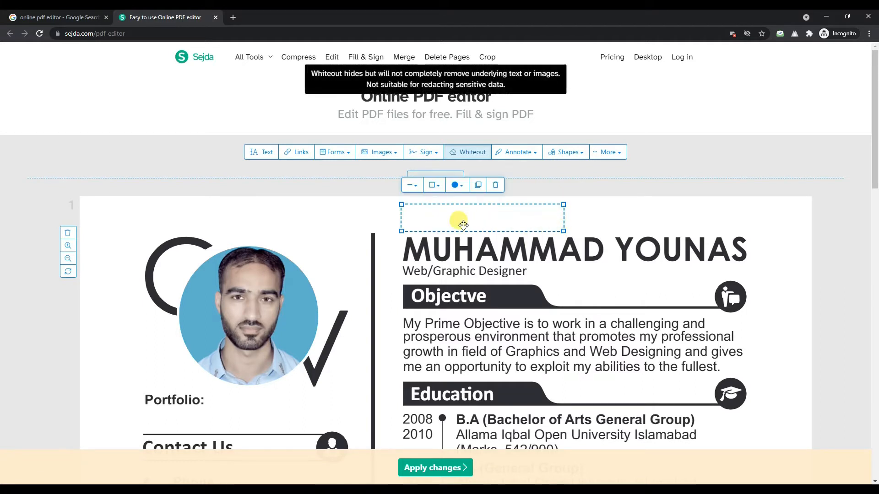
left_click(412, 185)
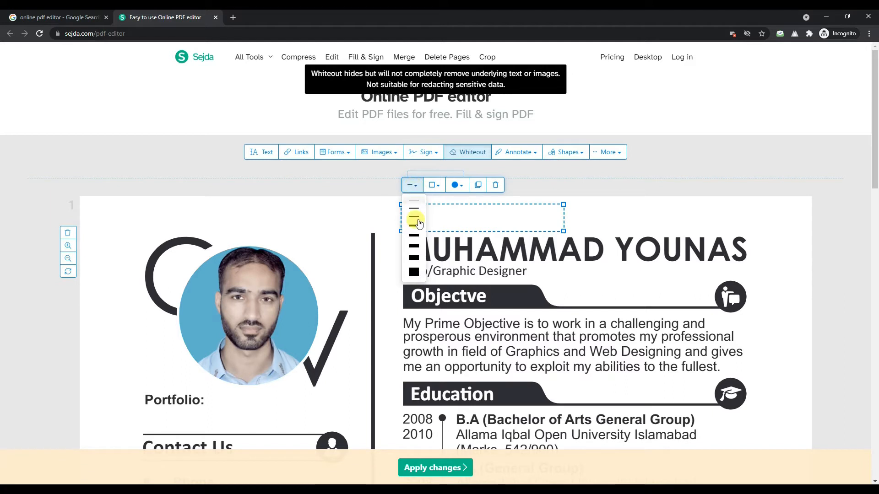
left_click(433, 185)
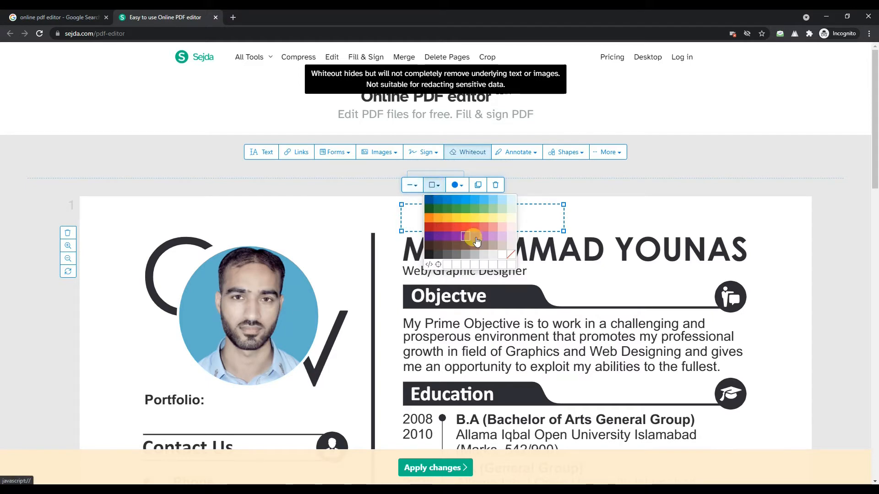
left_click(456, 184)
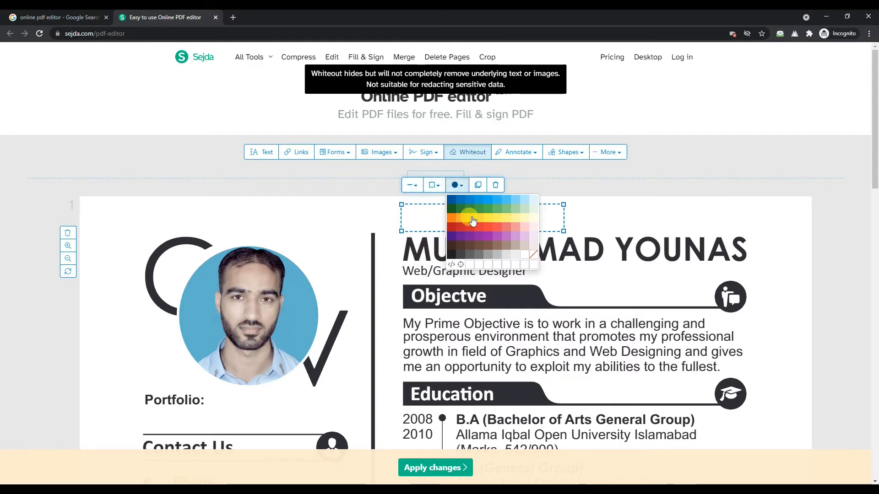
left_click(480, 236)
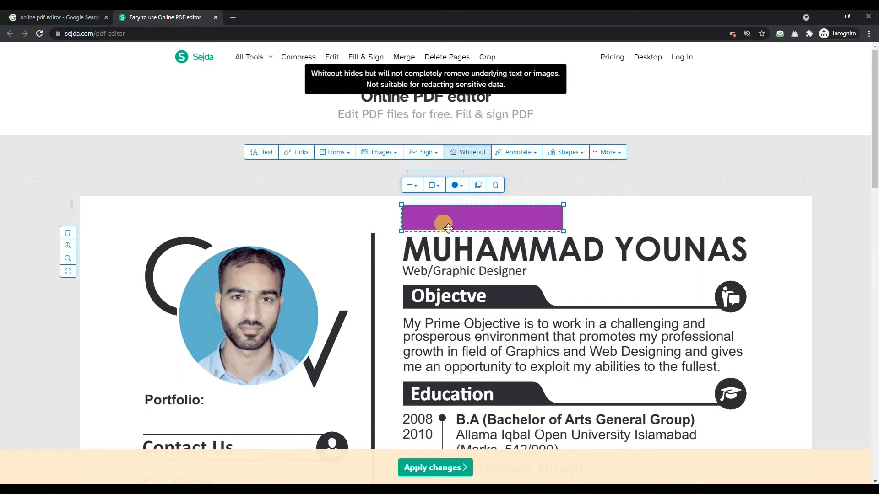
Duplicate the purple whiteout rectangle, then delete both the copy and the original.
left_click(478, 184)
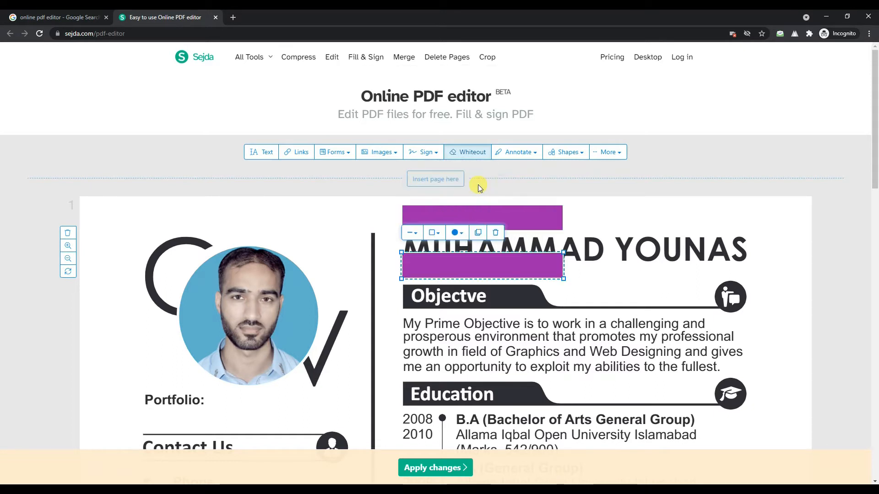
left_click(496, 233)
left_click(527, 218)
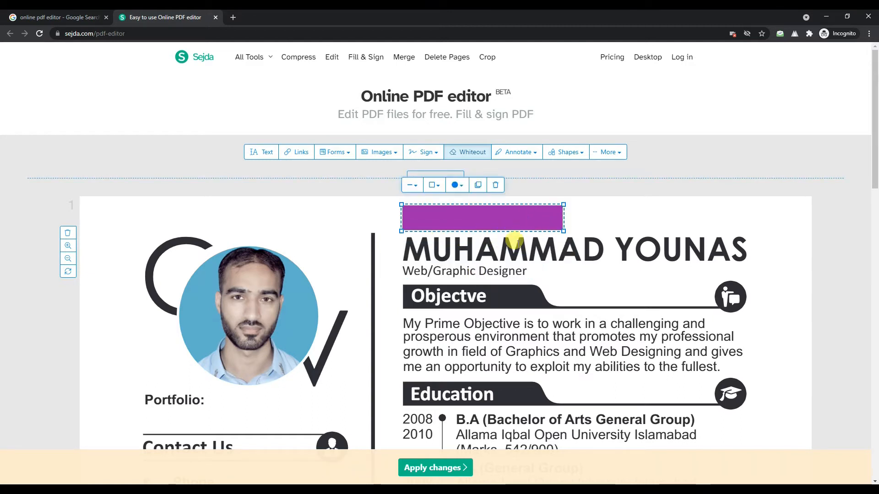
left_click(495, 185)
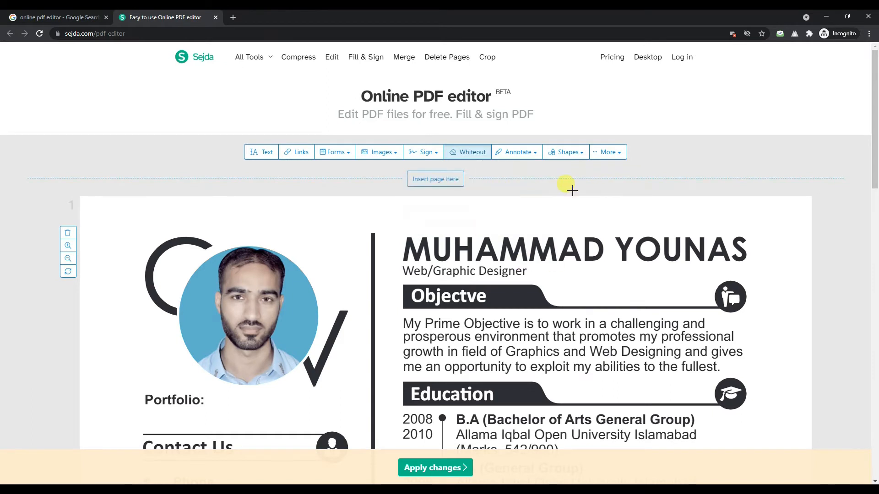
Highlight the "Web/Graphic Designer" text under the large name heading in yellow.
left_click(535, 154)
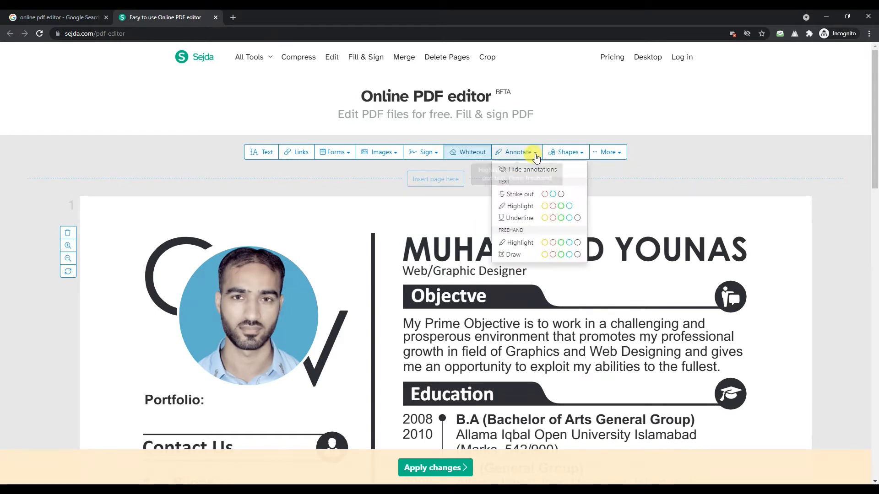
left_click(544, 207)
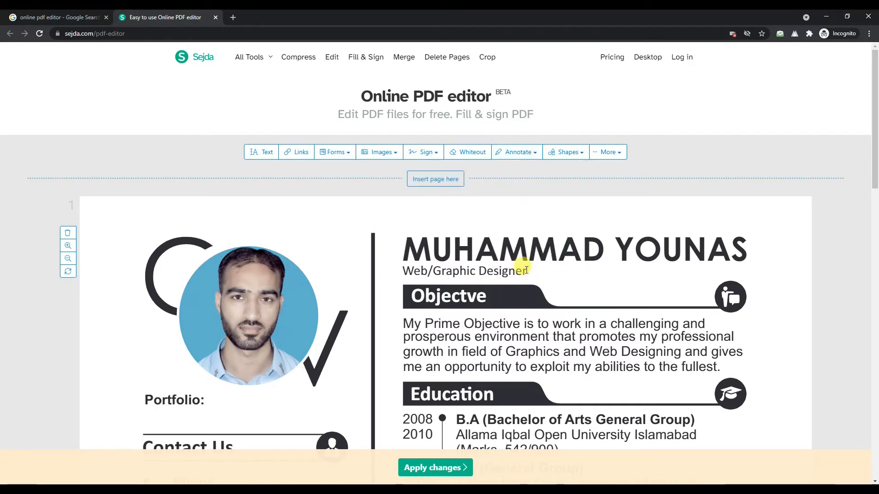
left_click_drag(527, 270, 405, 271)
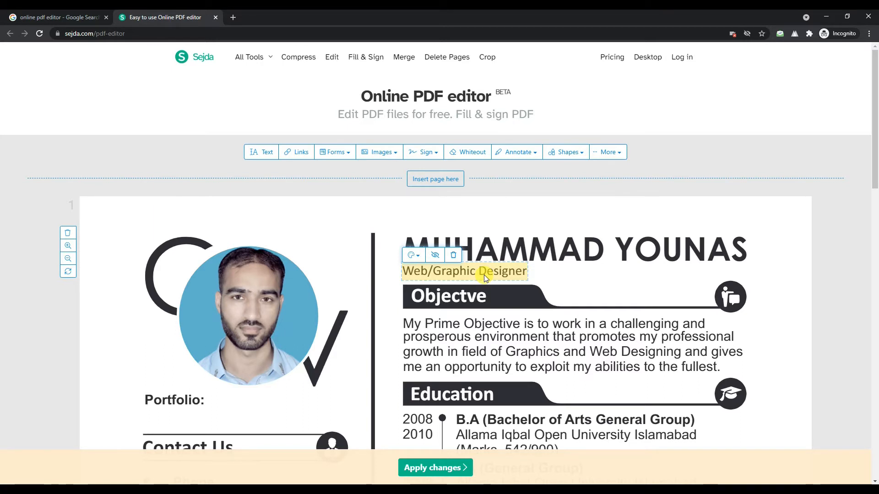
Check the colour options for the yellow highlight, then hide all annotations and show them again.
left_click(419, 257)
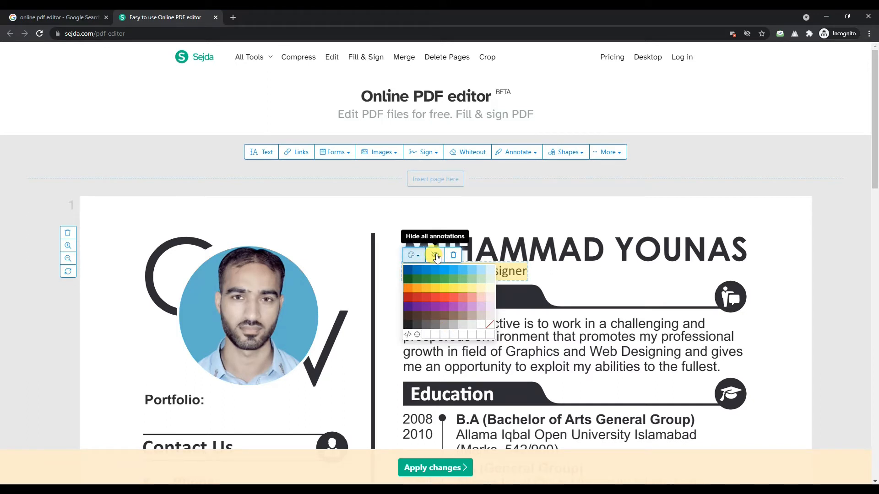
left_click(435, 258)
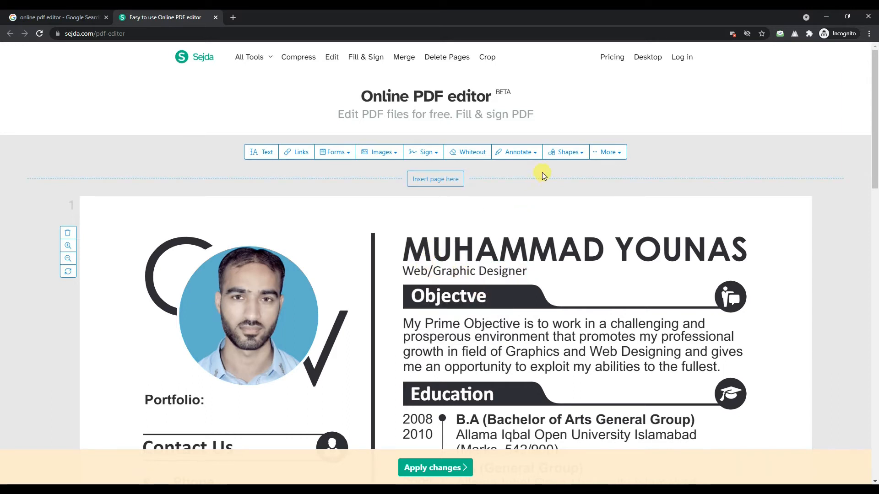
left_click(536, 155)
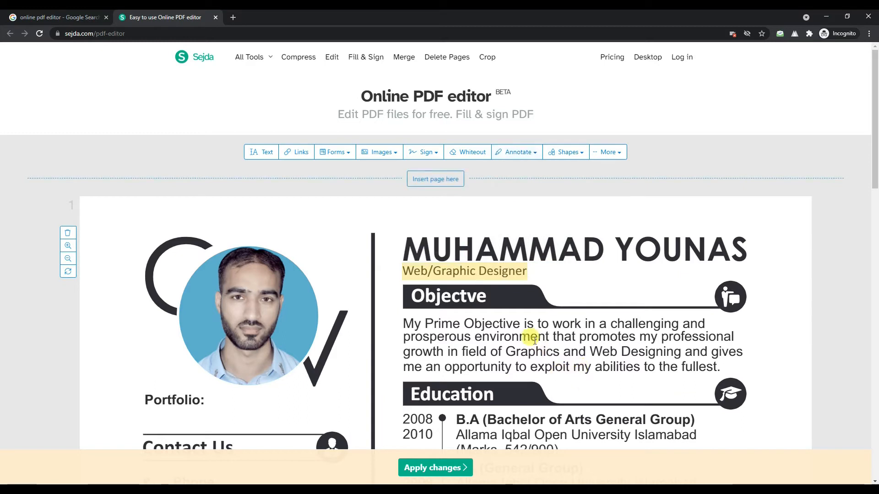
Underline the word "that" in the objective paragraph in yellow and check the underline's annotation options.
left_click(523, 323)
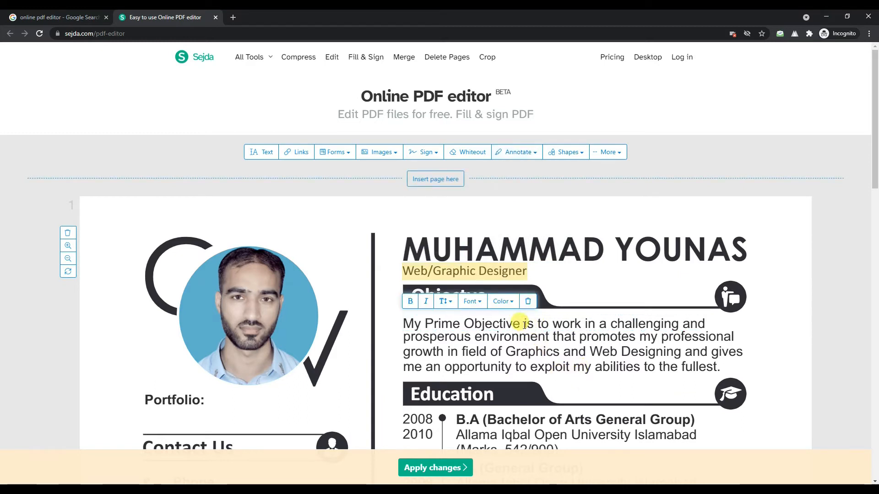
left_click_drag(524, 325, 585, 323)
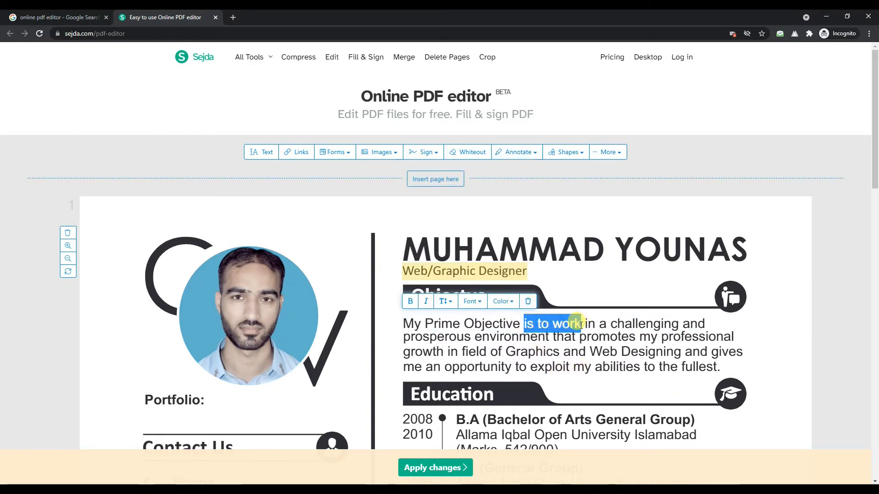
left_click(612, 401)
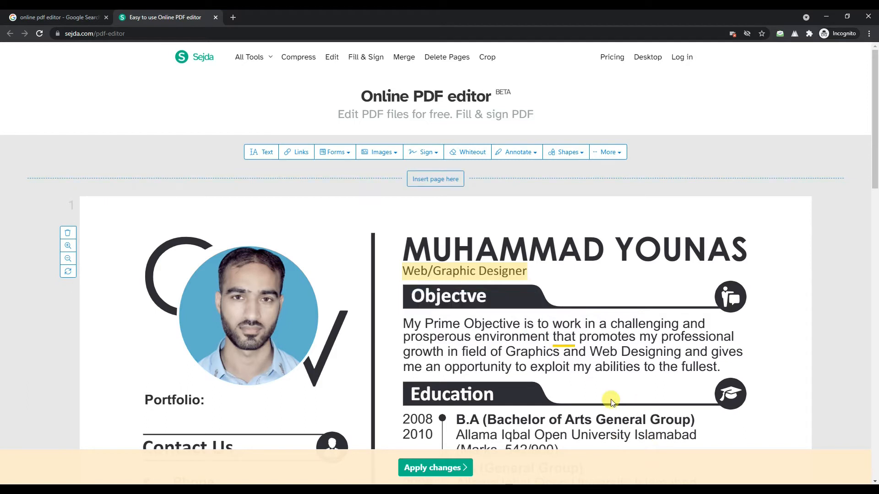
left_click(558, 347)
left_click(557, 349)
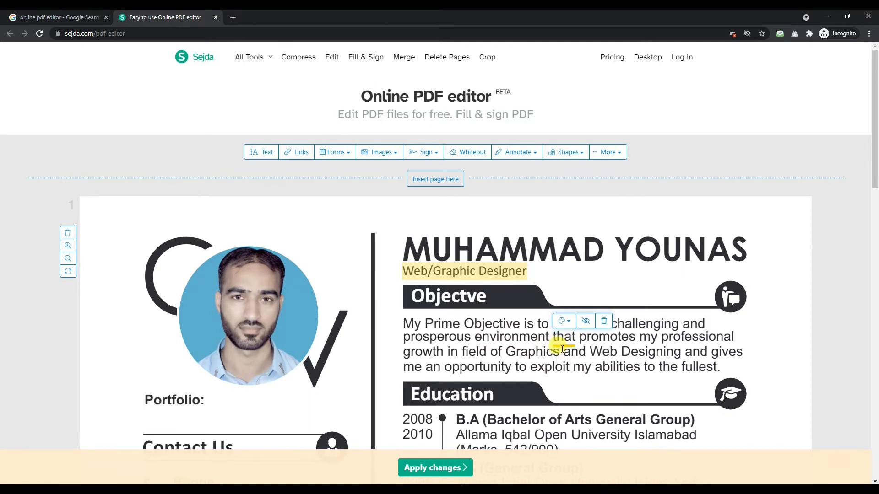
left_click(582, 346)
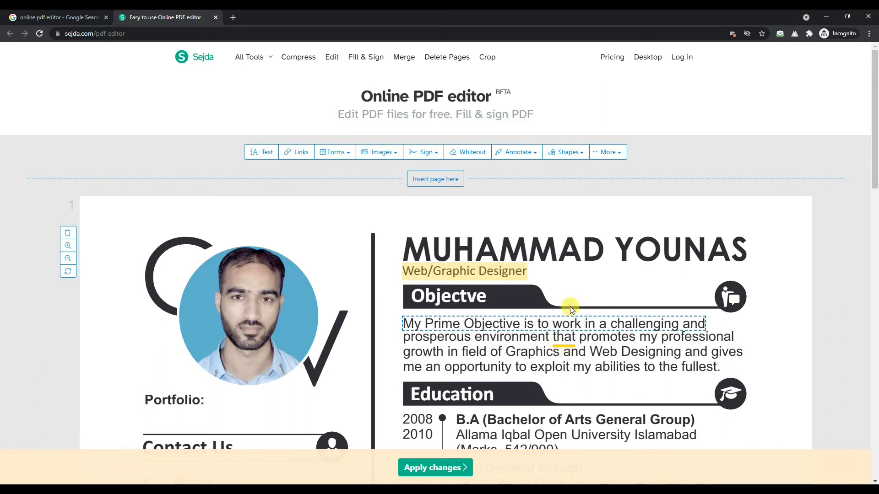
Draw a circular ellipse between the profile photo and the name heading, and check its border width and border colour options.
left_click(582, 157)
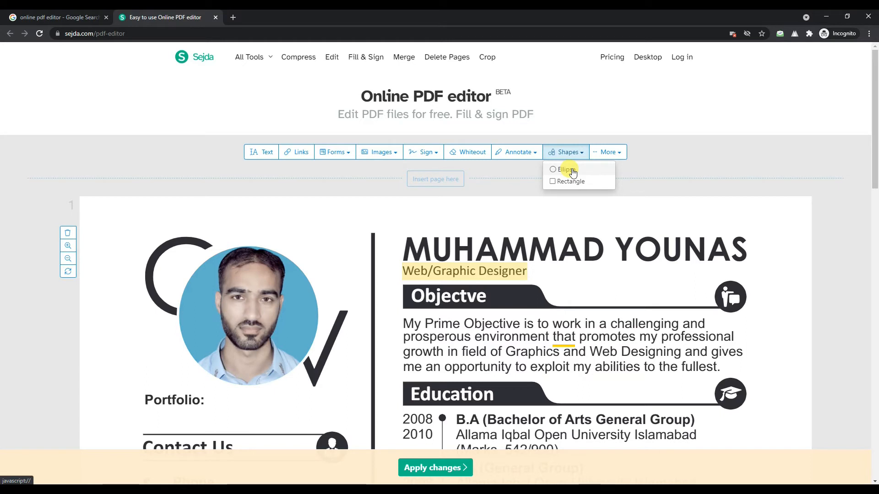
left_click(566, 170)
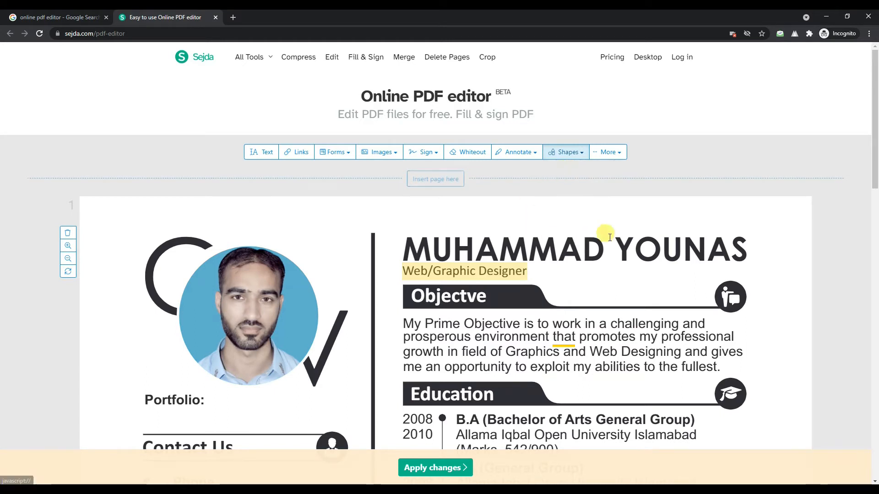
left_click_drag(307, 236, 378, 311)
left_click_drag(377, 275, 382, 275)
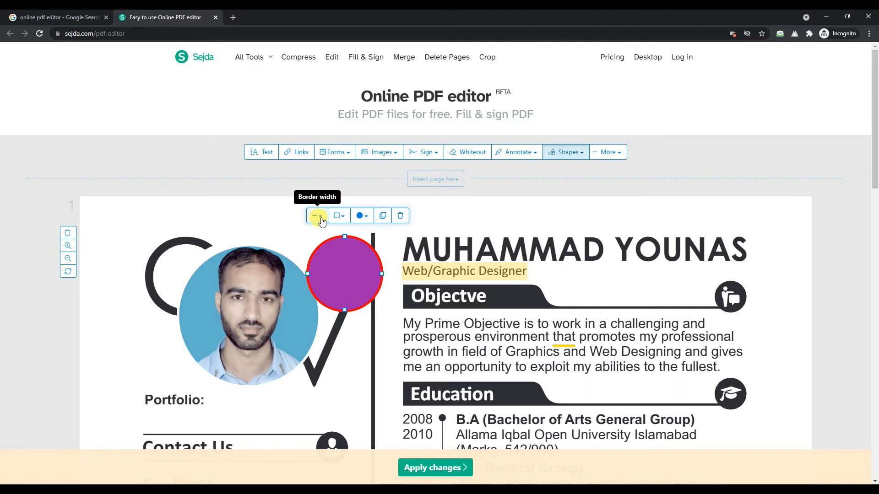
left_click(321, 220)
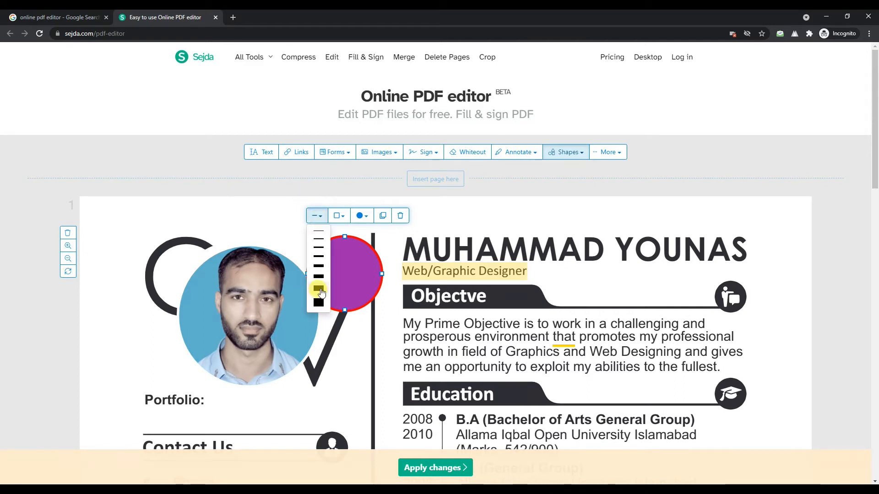
left_click(338, 216)
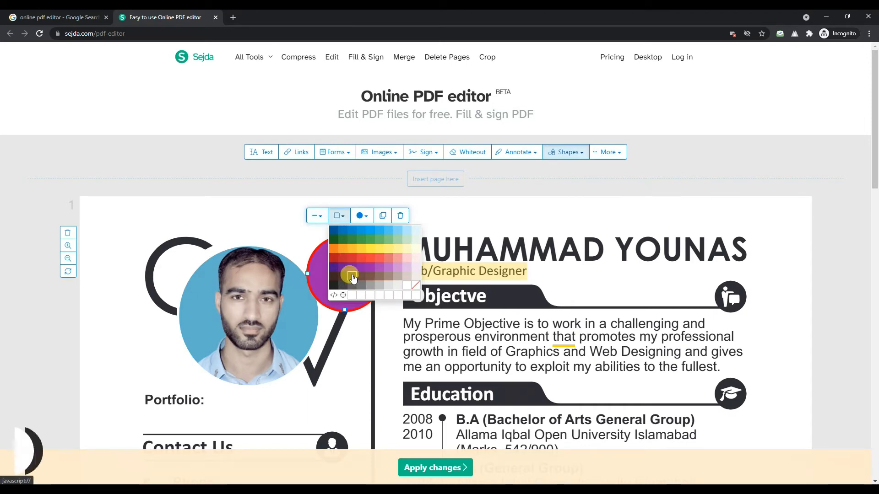
Fill the circle with yellow, then make its background transparent.
left_click(366, 219)
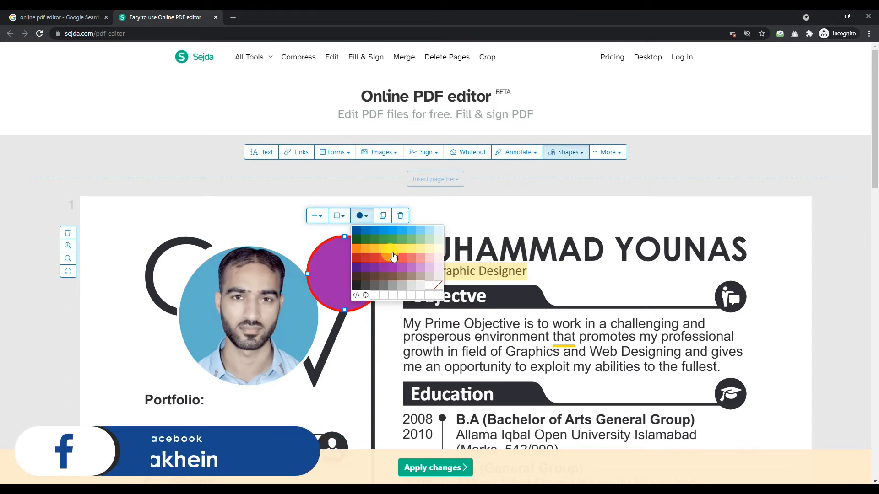
left_click(392, 252)
left_click(360, 216)
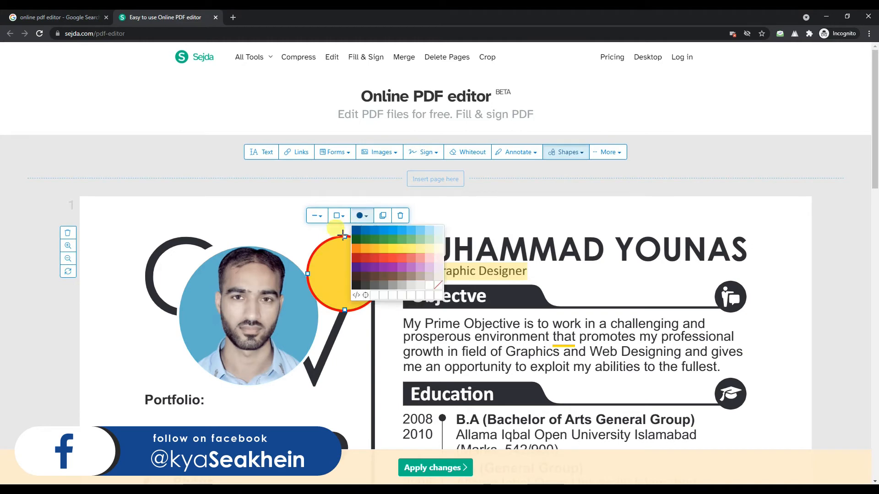
left_click(439, 287)
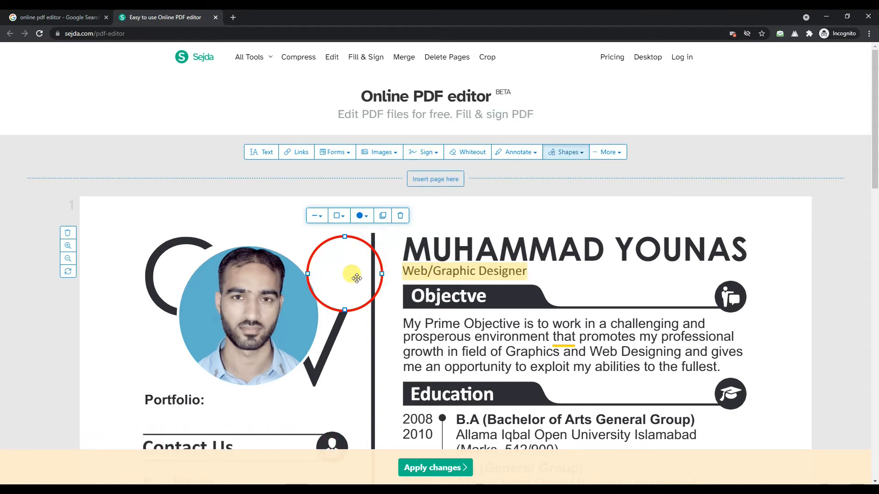
left_click(361, 216)
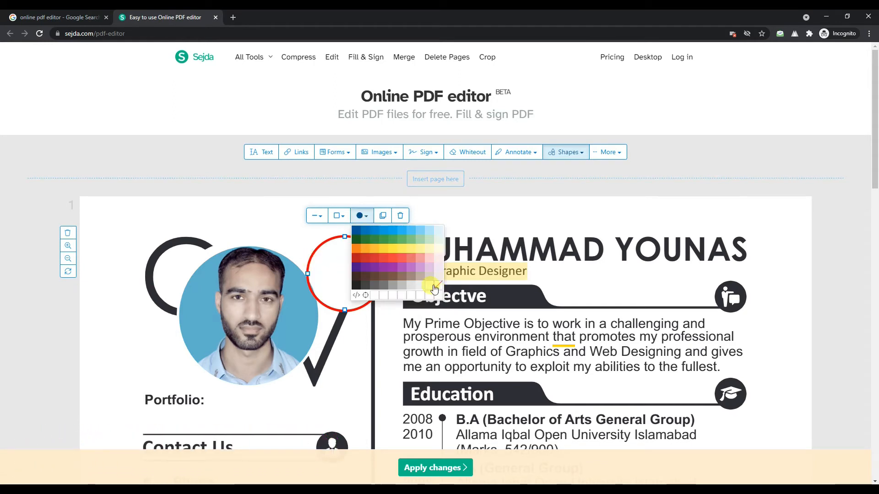
Duplicate the red-outlined circle, then delete both the copy and the original.
left_click(382, 217)
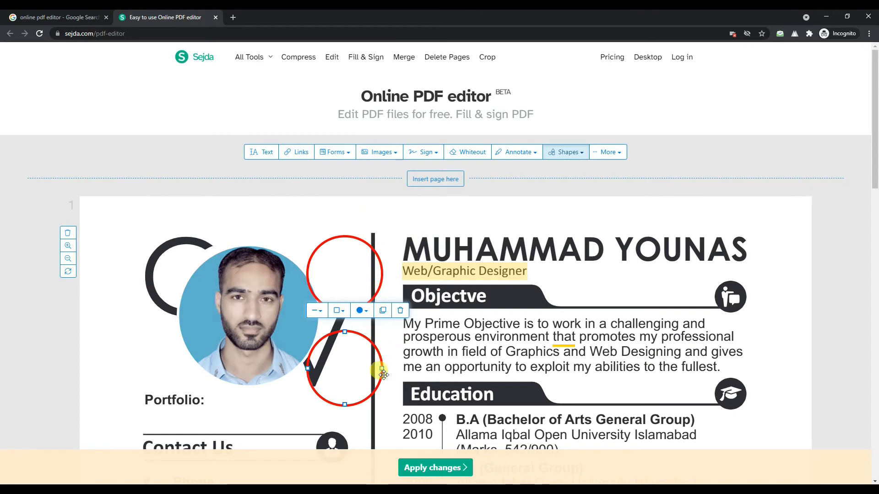
left_click(400, 310)
left_click(365, 280)
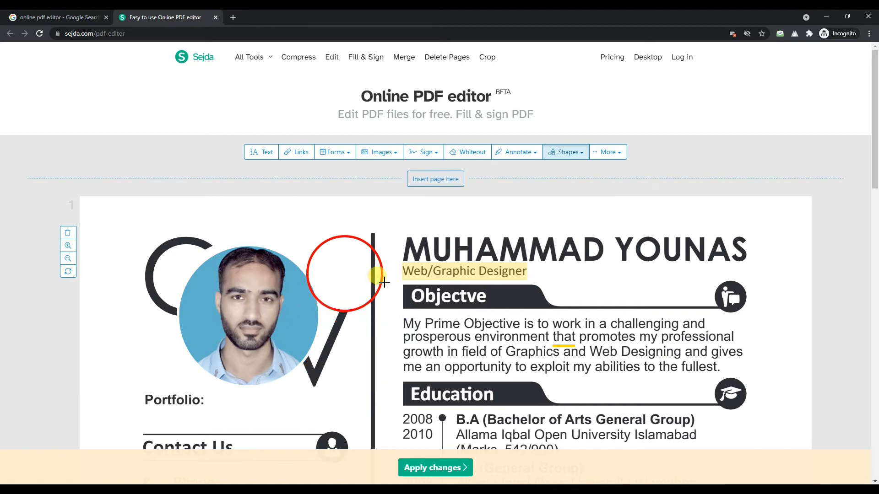
left_click(369, 297)
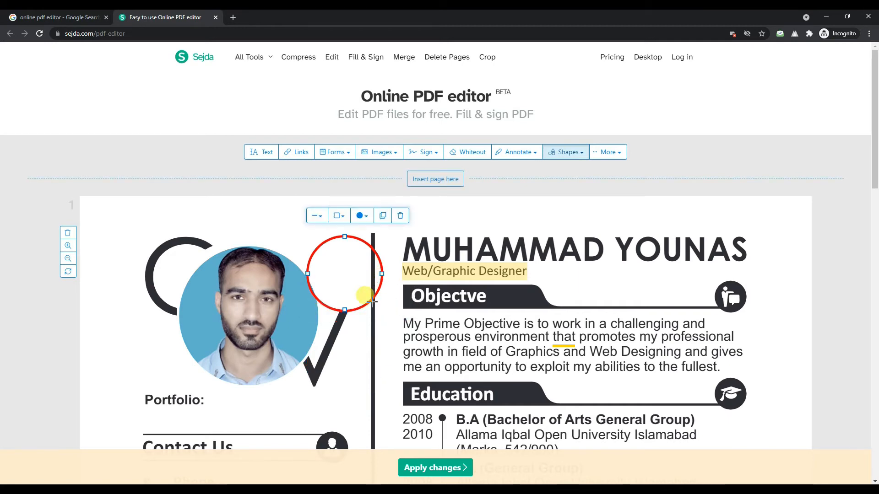
left_click(400, 215)
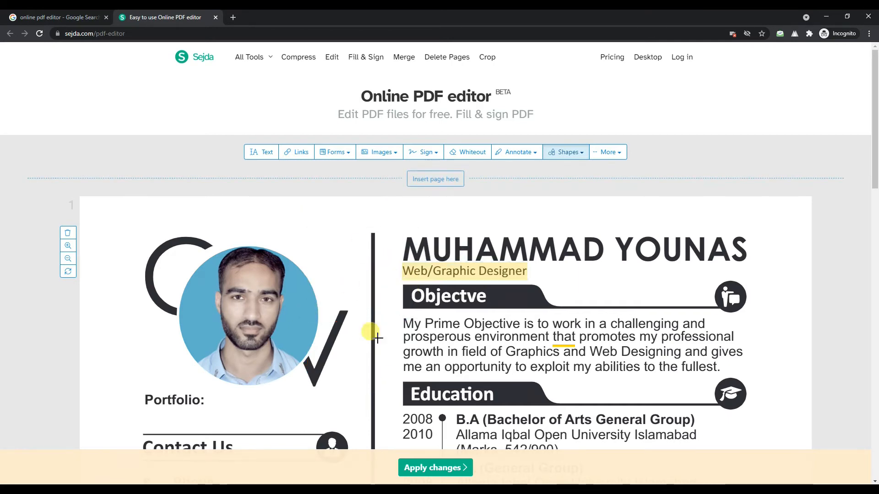
Check the Find & Replace options and close the dialog without replacing any text.
left_click(618, 156)
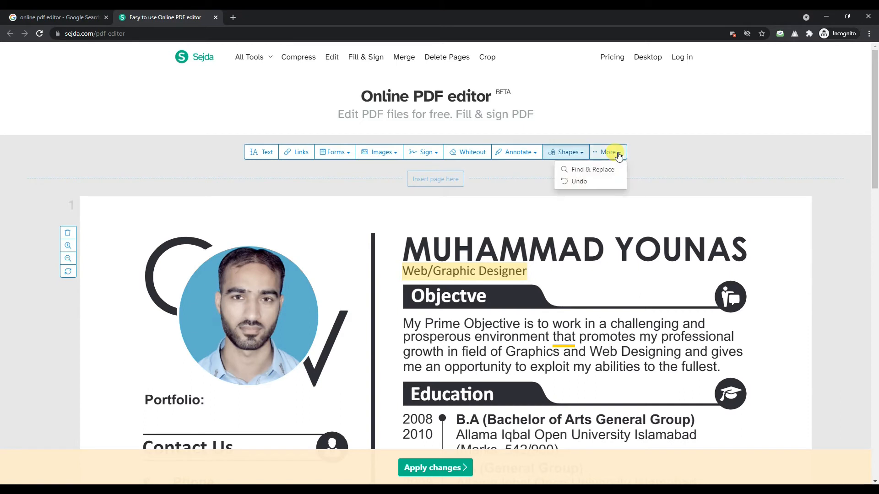
left_click(580, 171)
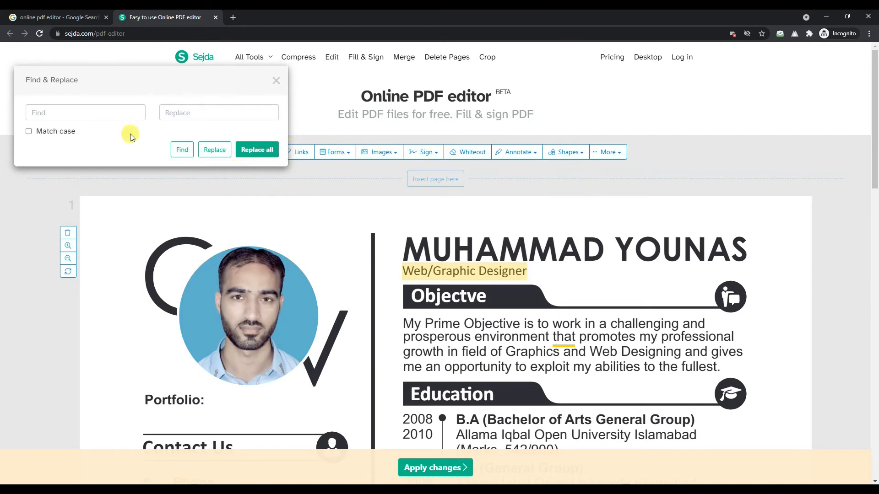
left_click(107, 115)
left_click(206, 112)
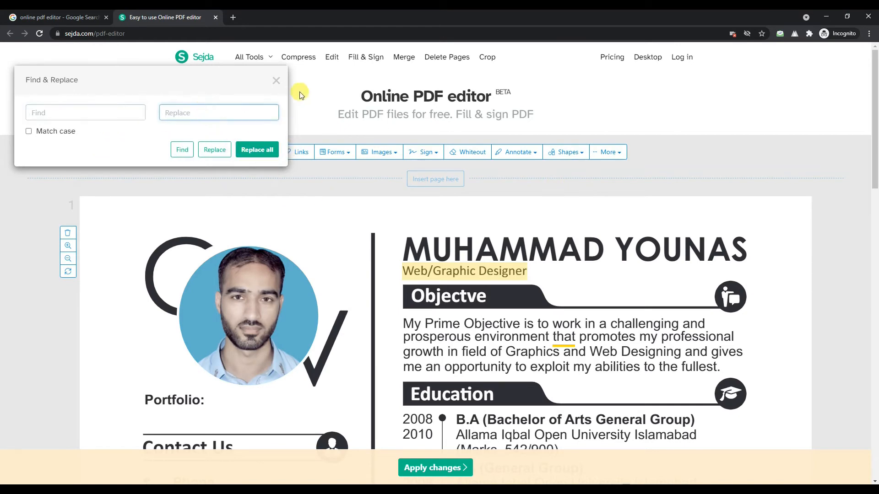
left_click(276, 81)
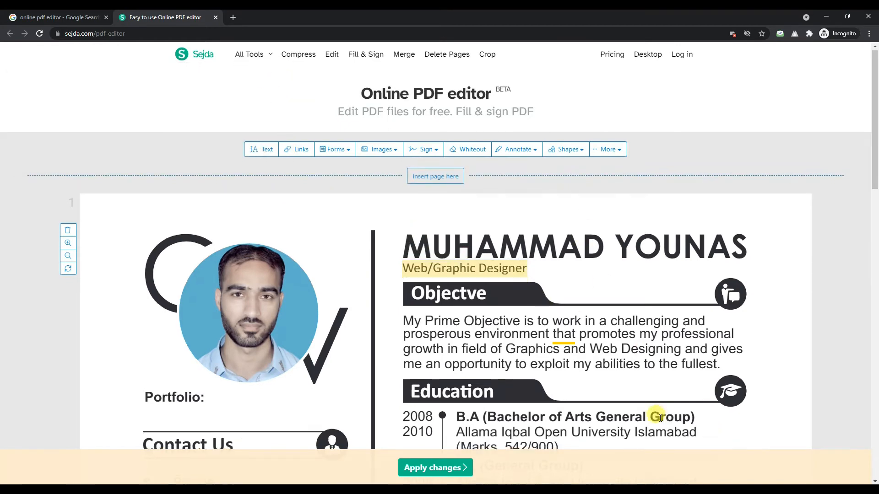
scroll(589, 402, "down", 5)
scroll(549, 393, "down", 13)
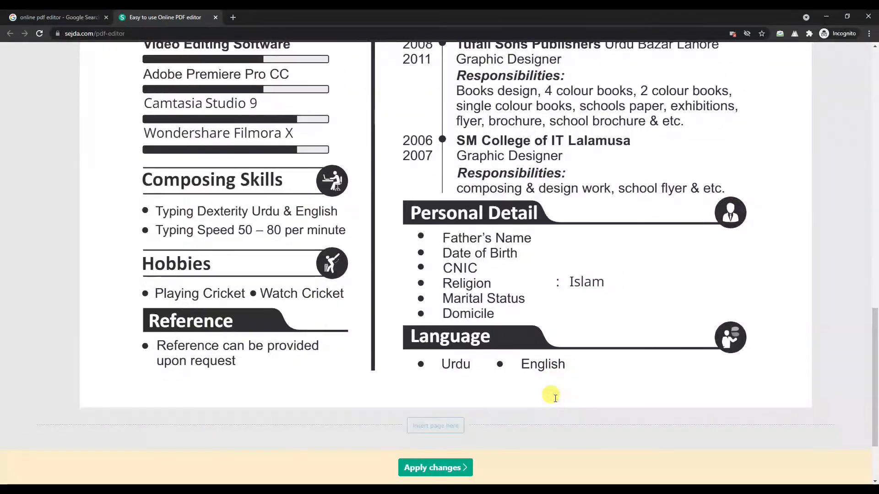
scroll(544, 402, "up", 5)
scroll(543, 406, "up", 10)
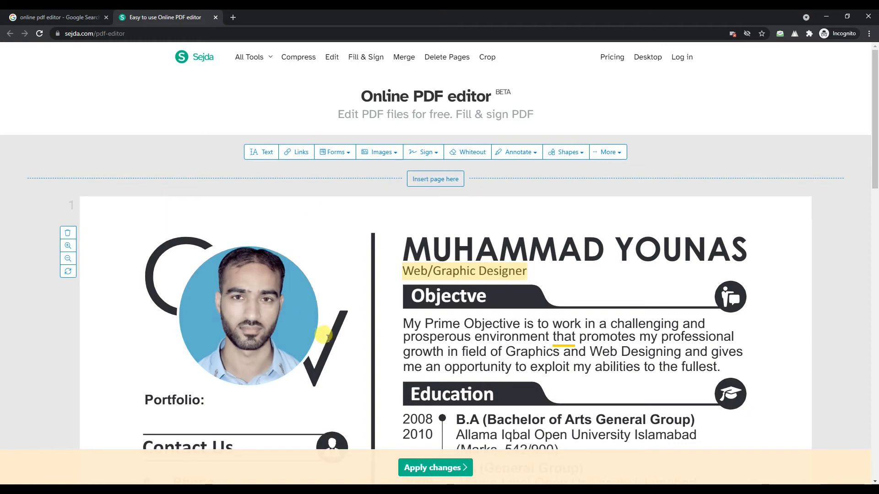
Insert a blank page after the end of the CV, then delete that page.
scroll(316, 341, "down", 20)
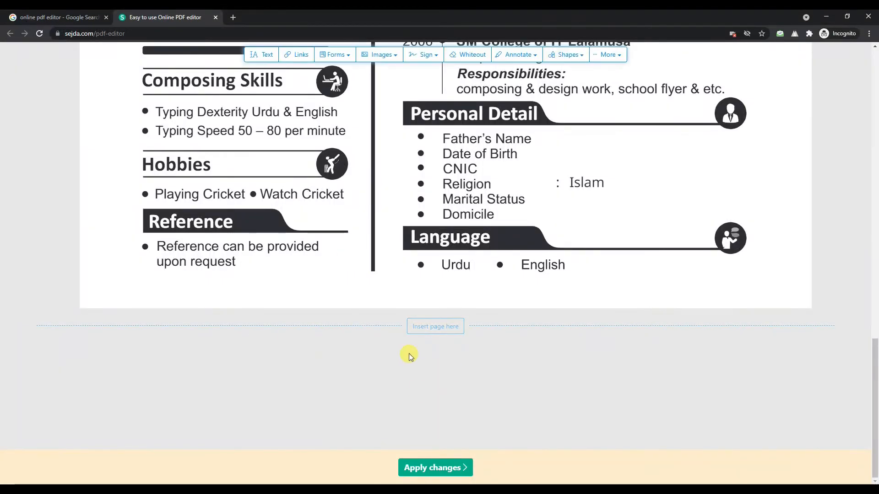
left_click(434, 328)
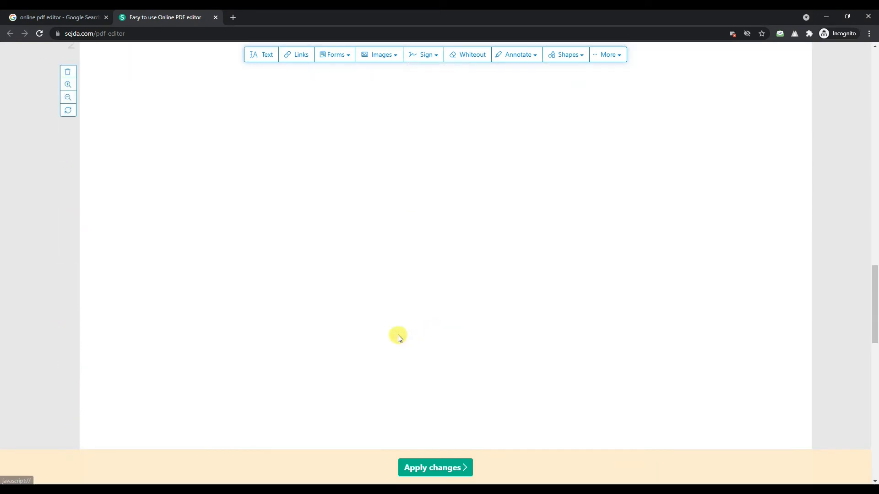
scroll(347, 329, "up", 2)
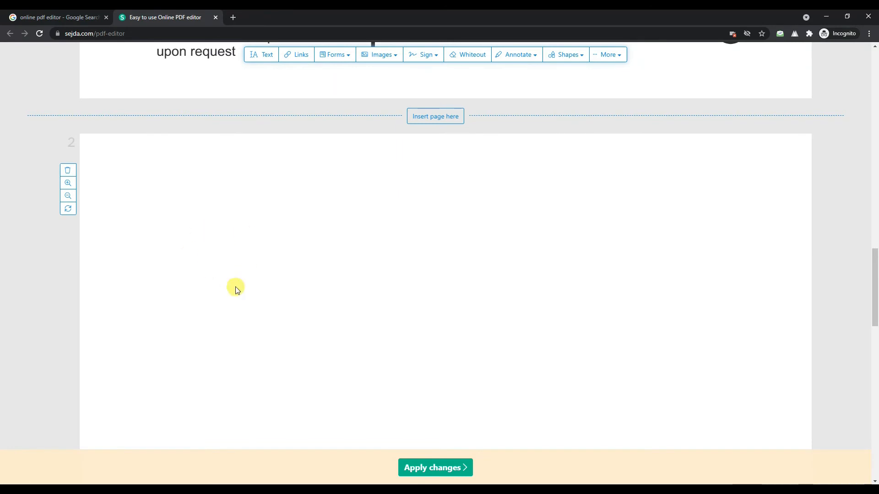
left_click(68, 172)
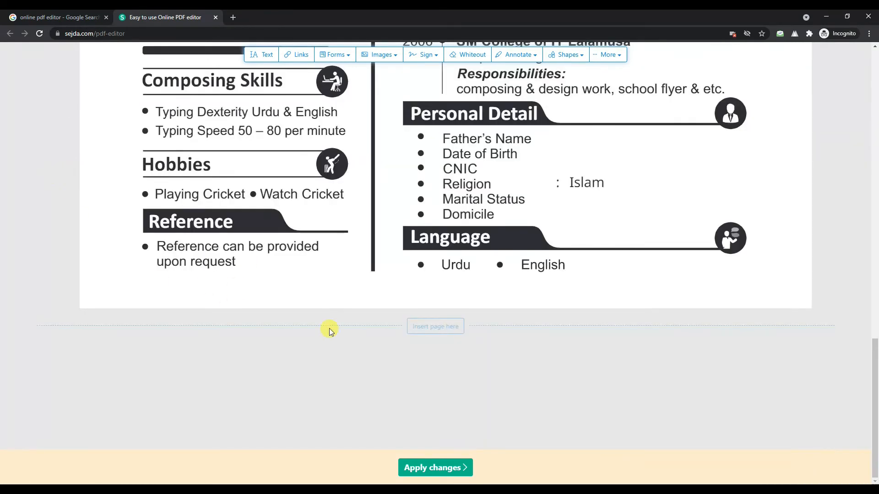
scroll(333, 385, "up", 15)
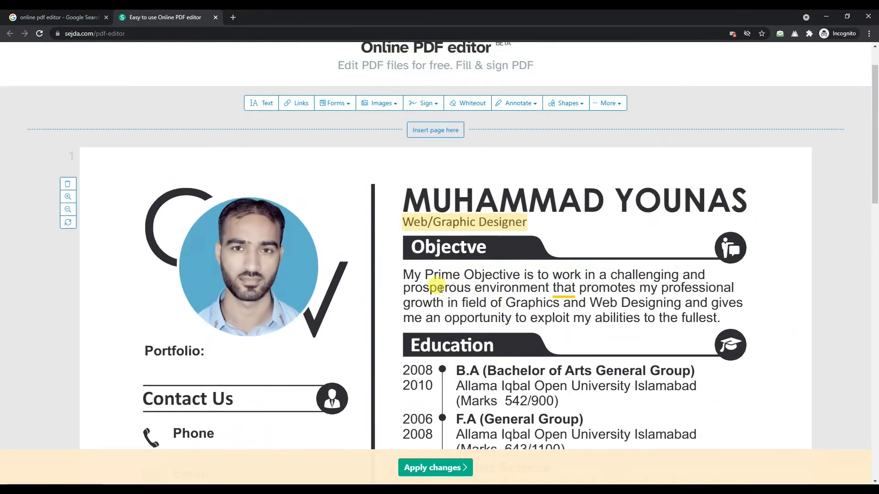
Delete the second and third lines of the Objective paragraph with the Text tool.
left_click(261, 103)
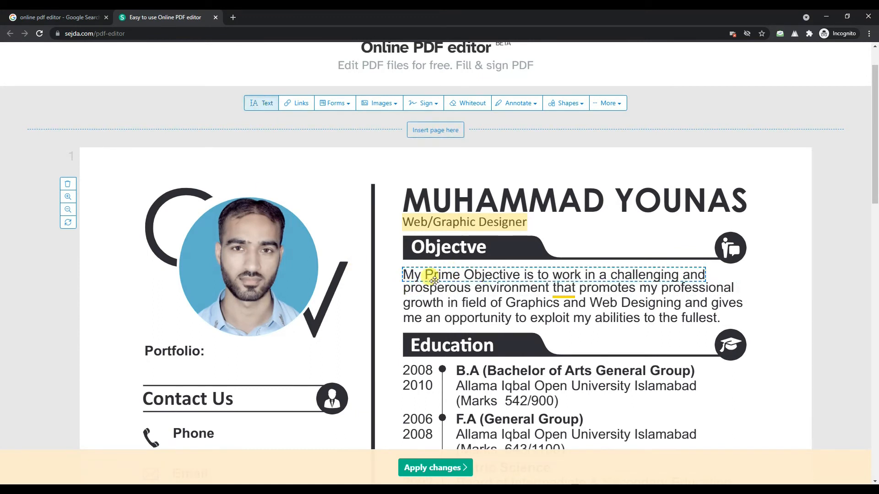
left_click(457, 306)
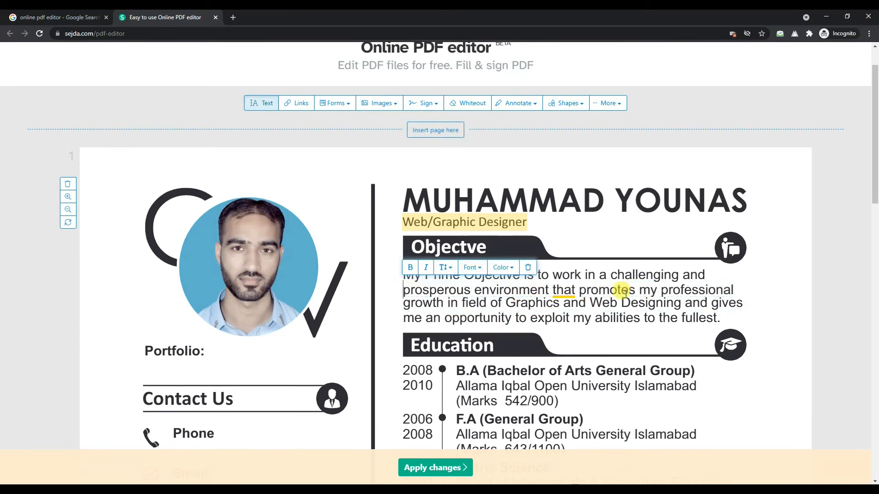
left_click(528, 266)
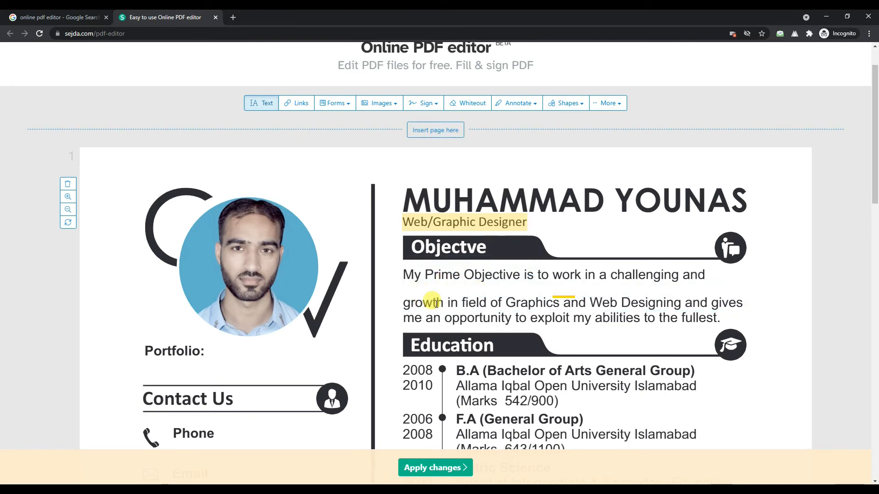
left_click(406, 304)
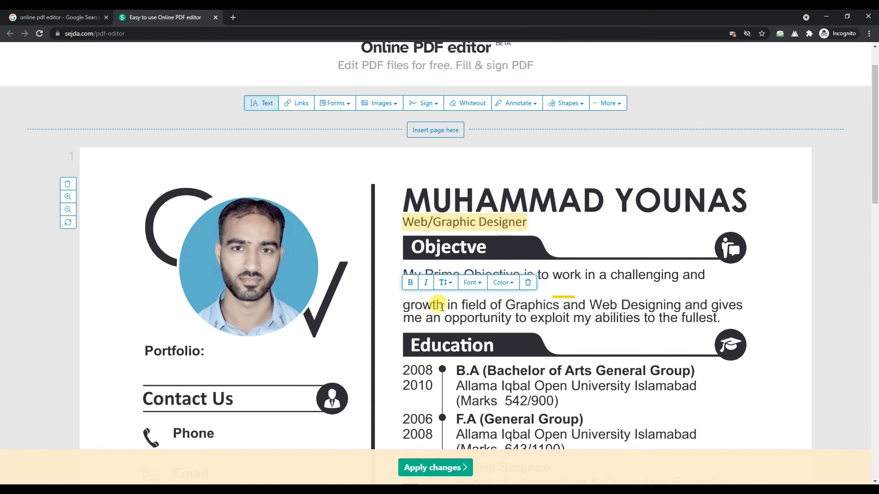
left_click(528, 281)
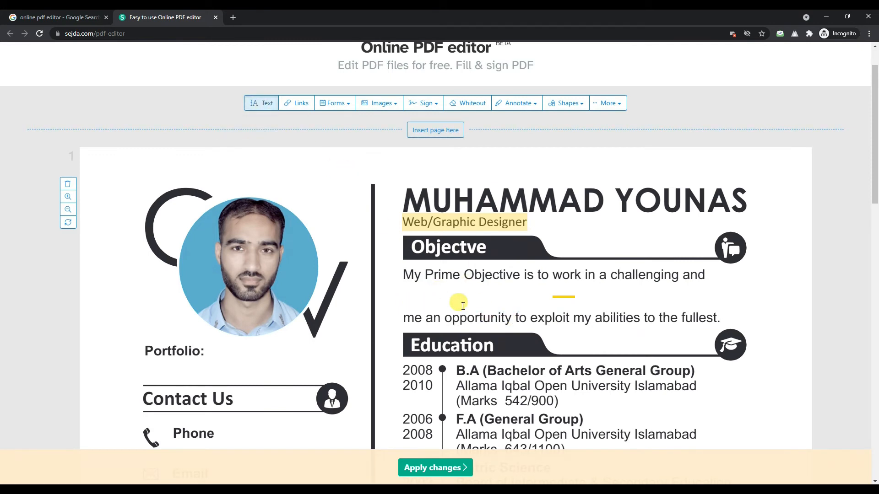
Add a new text box in the Objective gap, check its size, font and color options, and delete it.
left_click(411, 292)
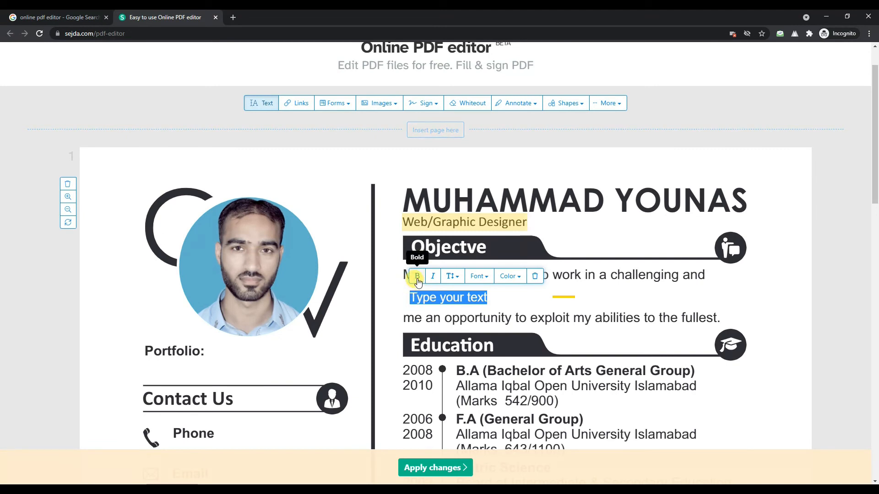
left_click(459, 281)
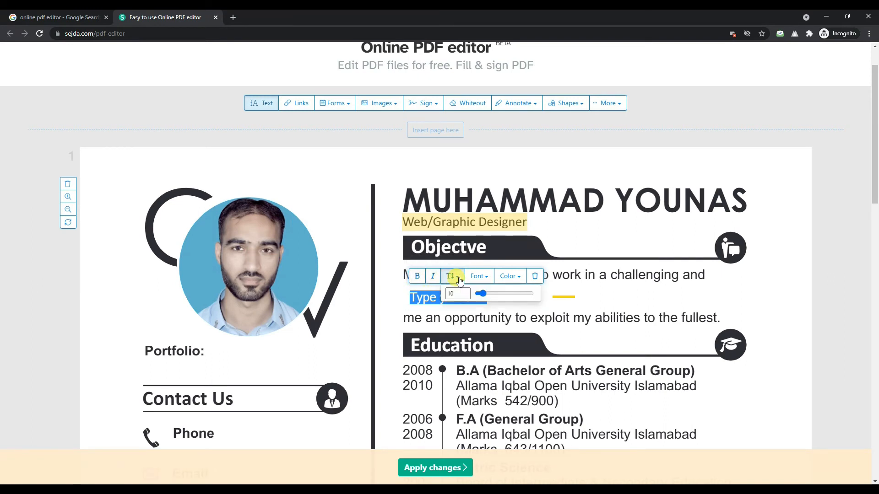
left_click(488, 281)
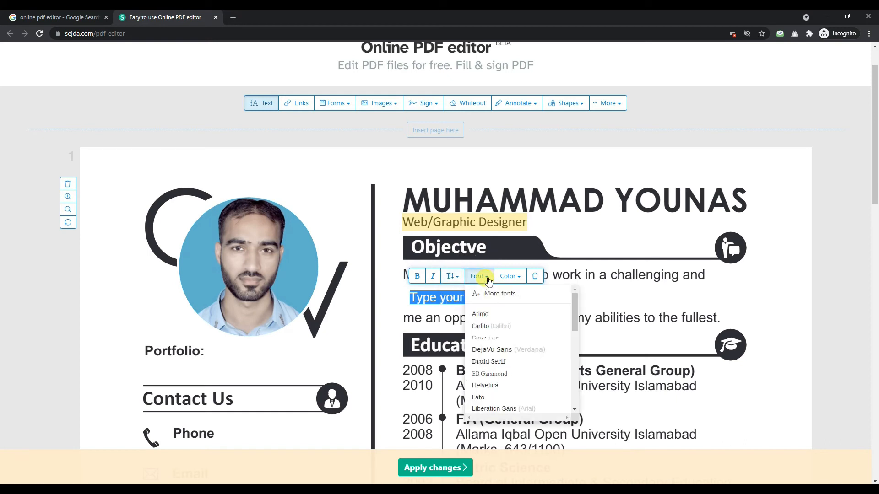
left_click(522, 279)
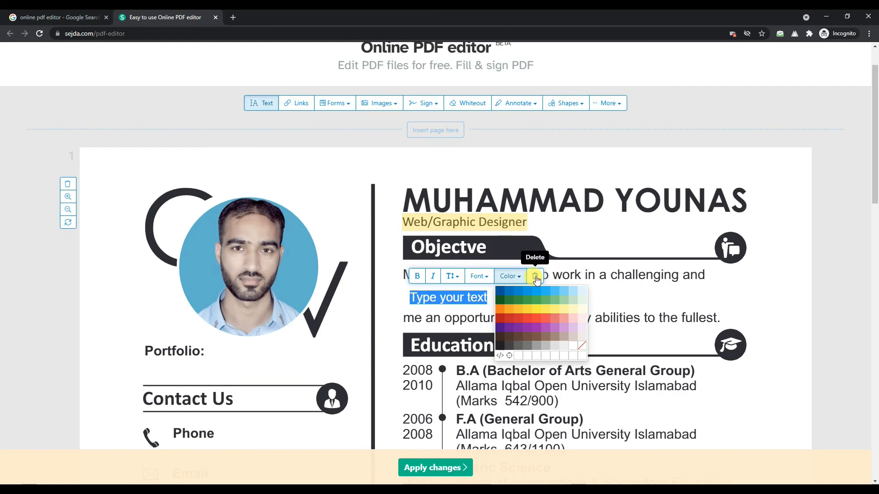
left_click(535, 277)
Look over the edited CV, apply the changes and download the resulting PDF.
scroll(450, 412, "down", 4)
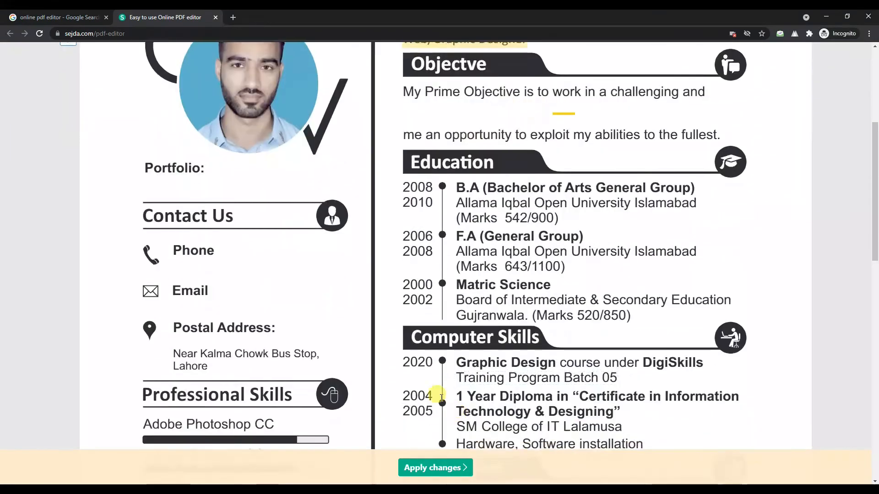
scroll(441, 396, "down", 10)
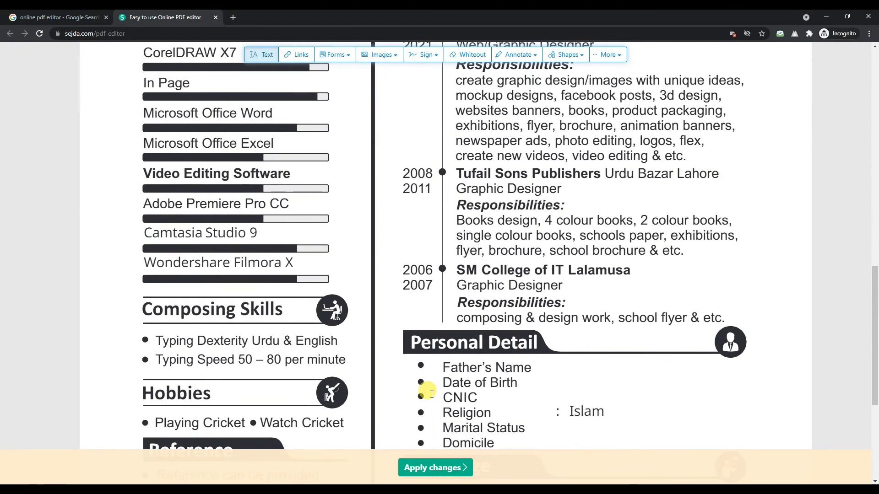
scroll(402, 358, "up", 8)
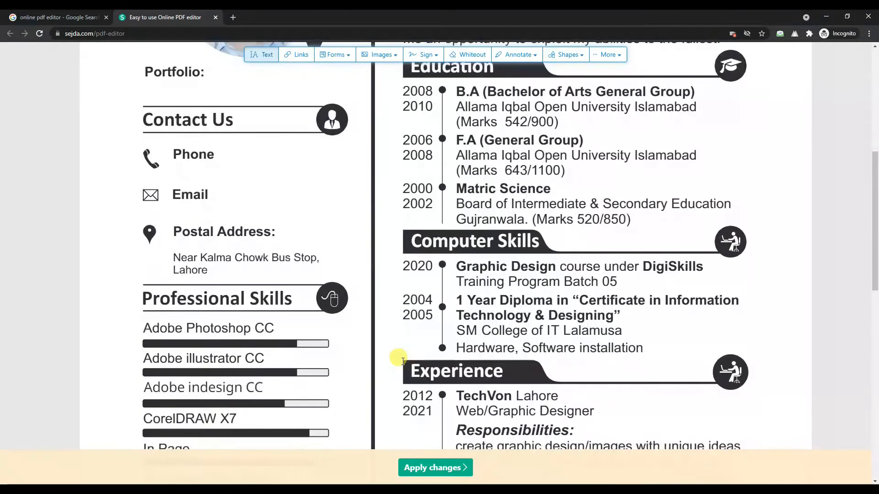
scroll(402, 361, "up", 7)
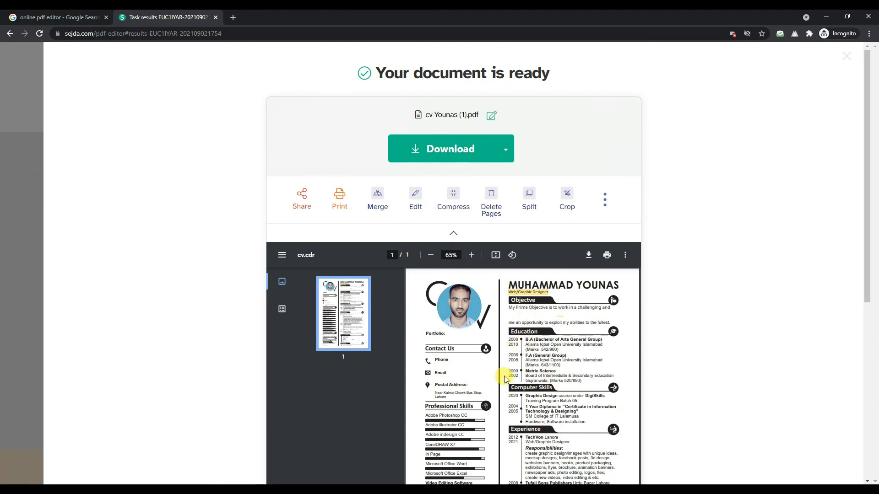
left_click(452, 150)
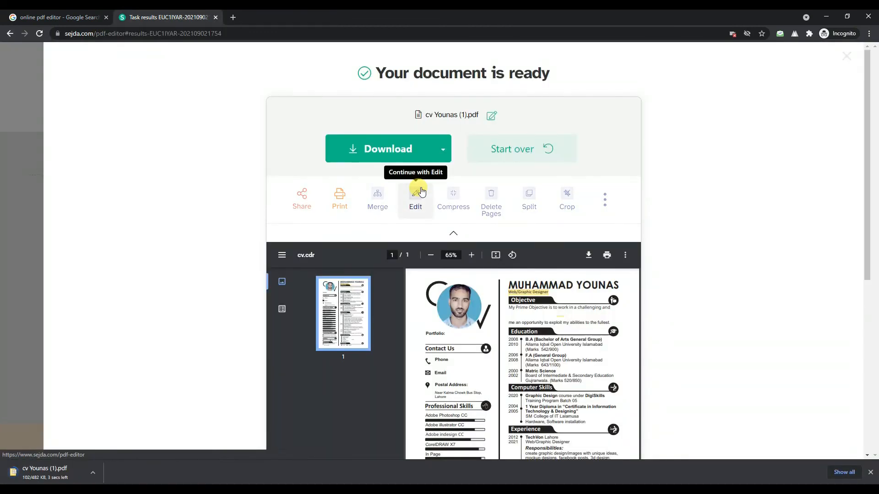
Open the downloaded CV and review the whole page, then return to the Google results for online PDF editors.
left_click(49, 473)
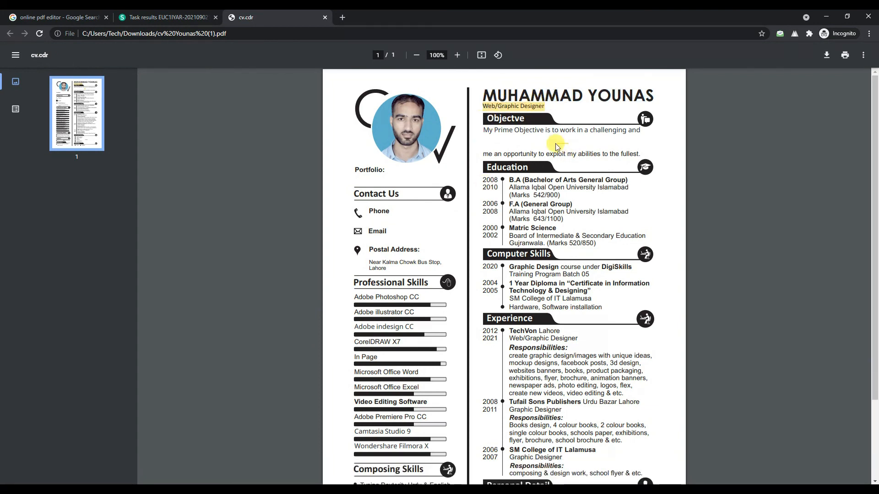
scroll(486, 378, "down", 3)
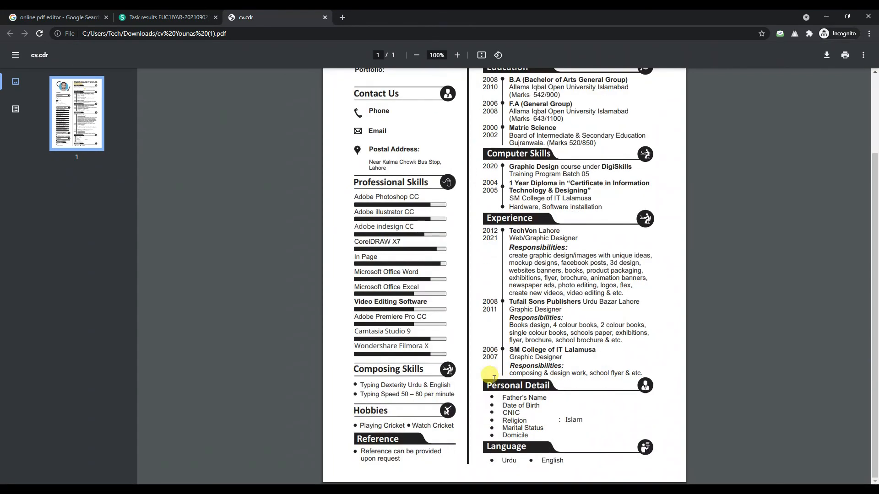
scroll(487, 384, "up", 3)
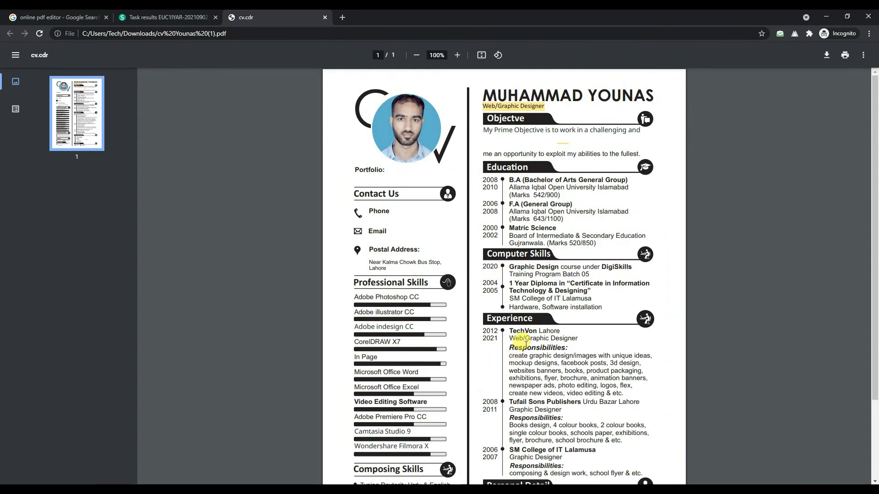
left_click(170, 17)
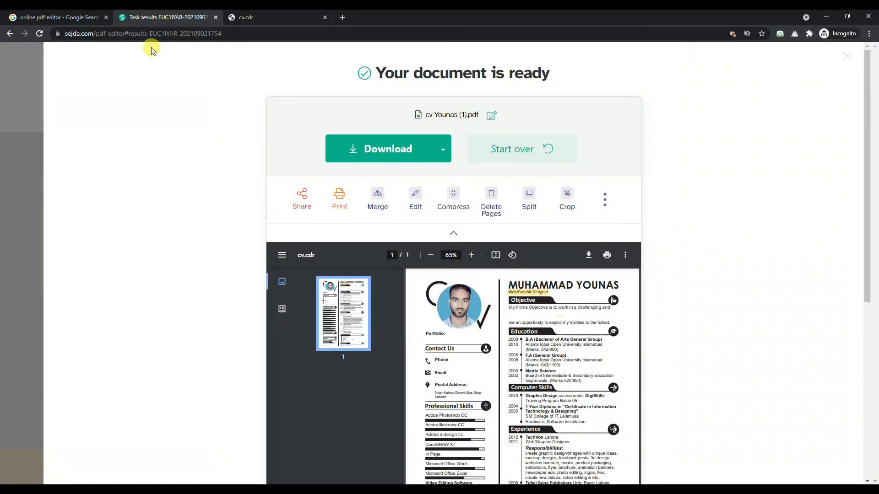
left_click(65, 16)
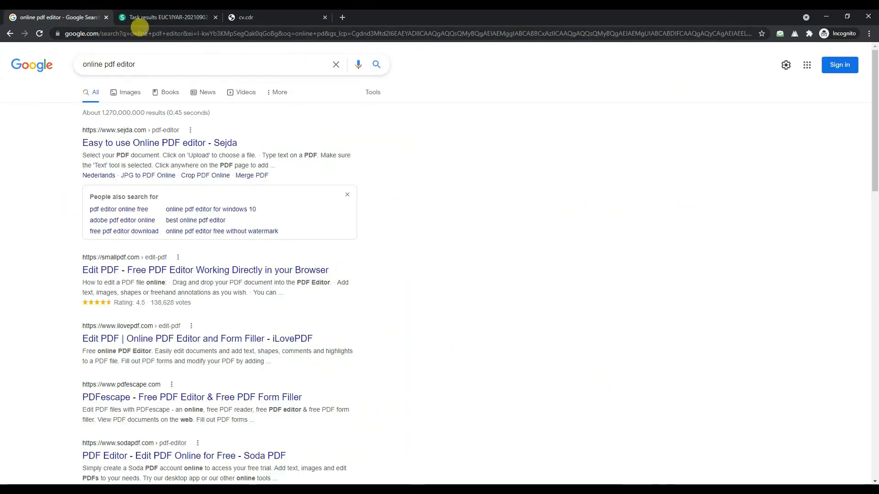